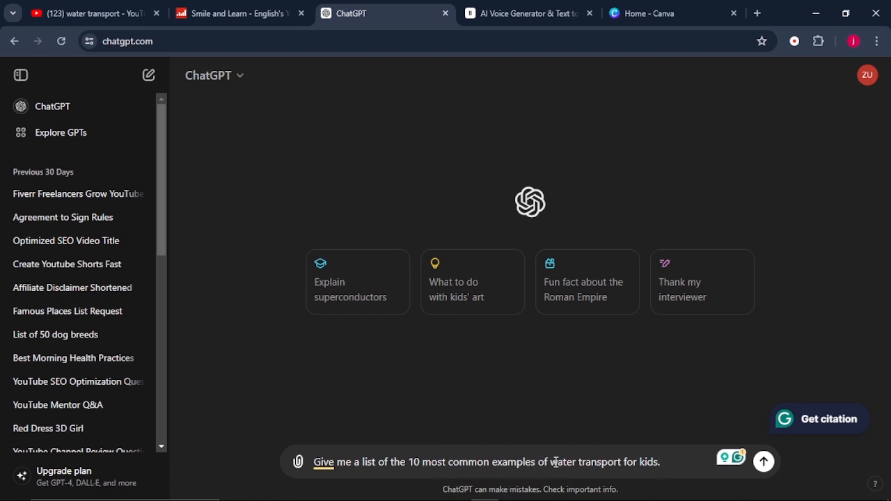
# Request a list of the 10 most common examples of water transport for kids, and ask for a simple video-form lesson on each example
pyautogui.click(764, 461)
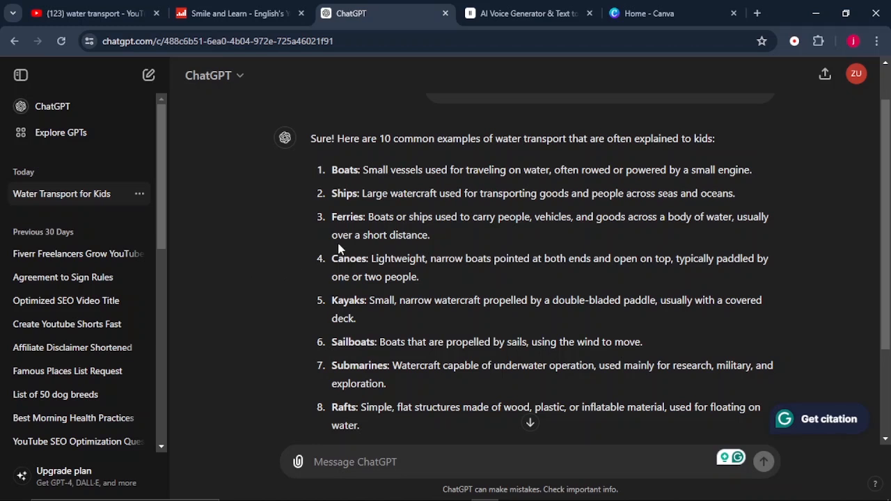
pyautogui.scroll(-2, 339, 249)
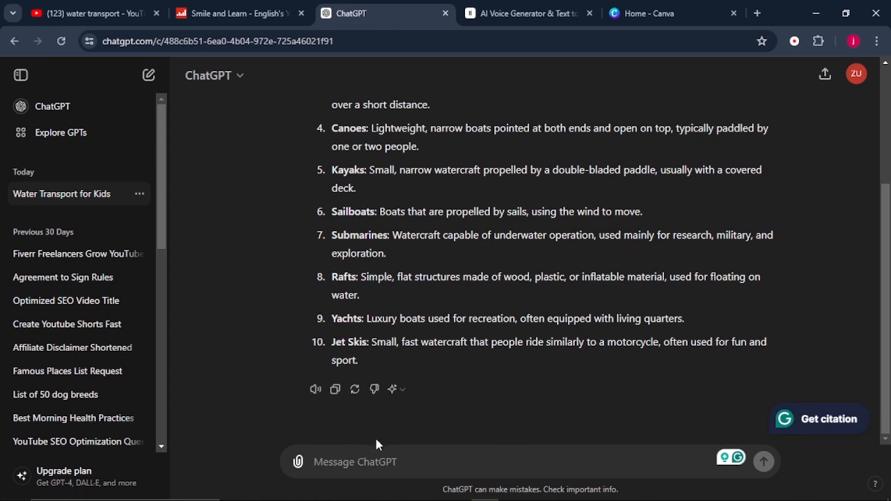
pyautogui.rightClick(366, 460)
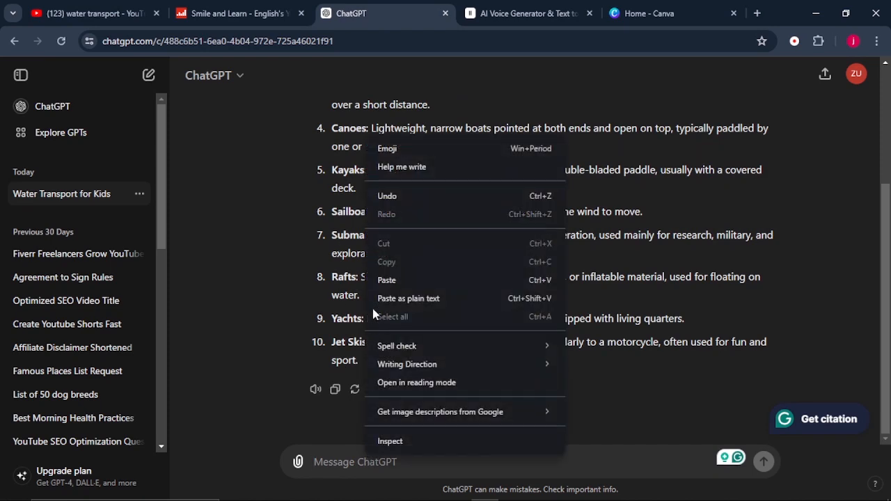
pyautogui.click(387, 281)
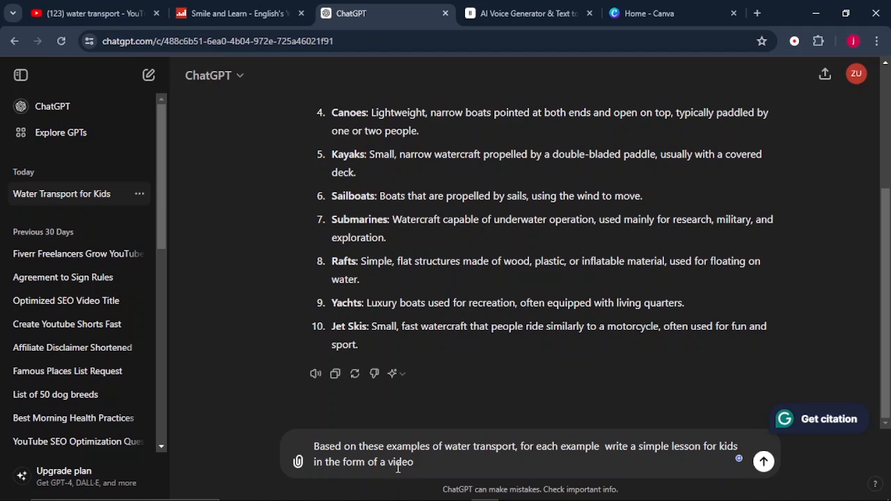
pyautogui.press('Return')
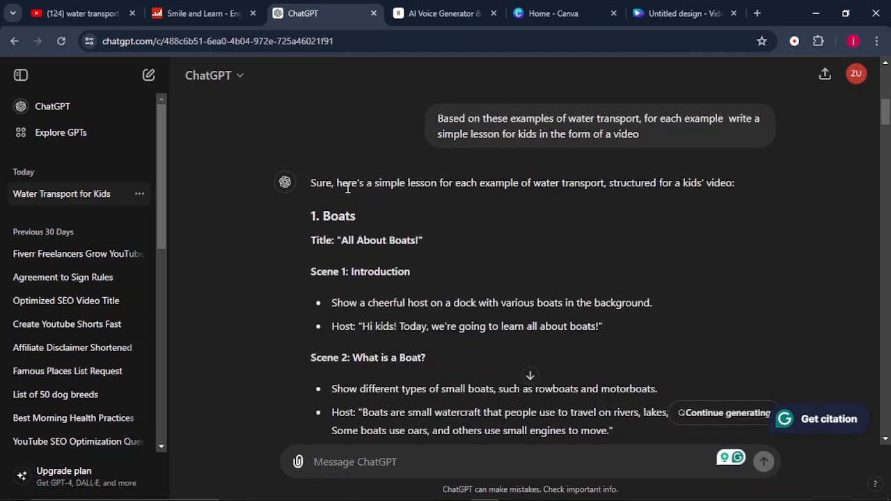
# Read through the generated kids' video lessons, checking the scenes and host lines for boats, ships and ferries
pyautogui.scroll(-1, 347, 188)
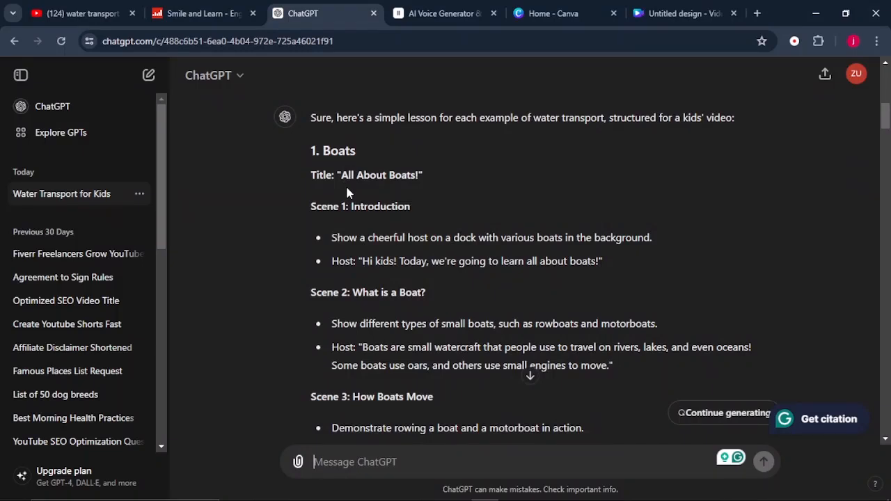
pyautogui.scroll(-1, 347, 193)
pyautogui.scroll(-1, 347, 193)
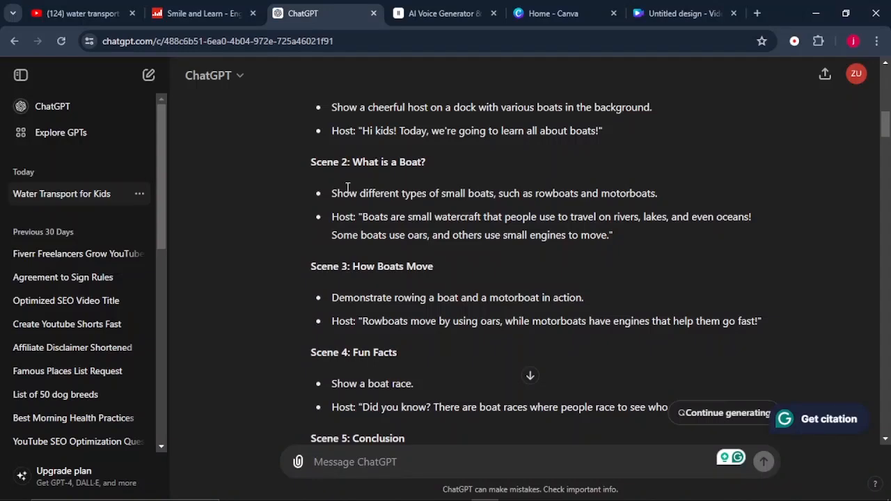
pyautogui.scroll(2, 347, 189)
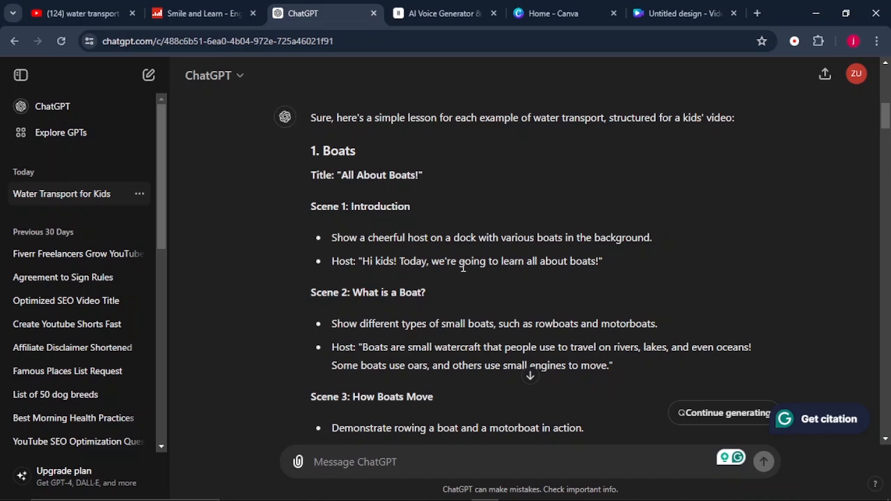
pyautogui.scroll(-1, 571, 269)
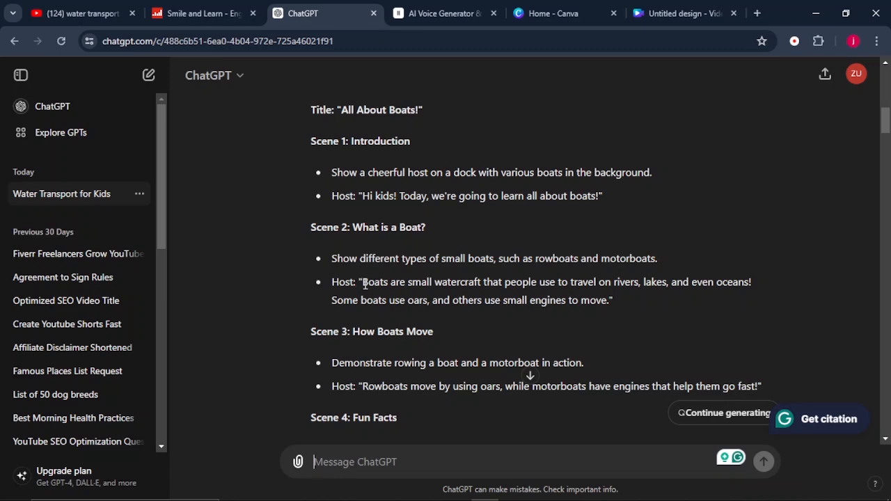
pyautogui.scroll(-9, 365, 284)
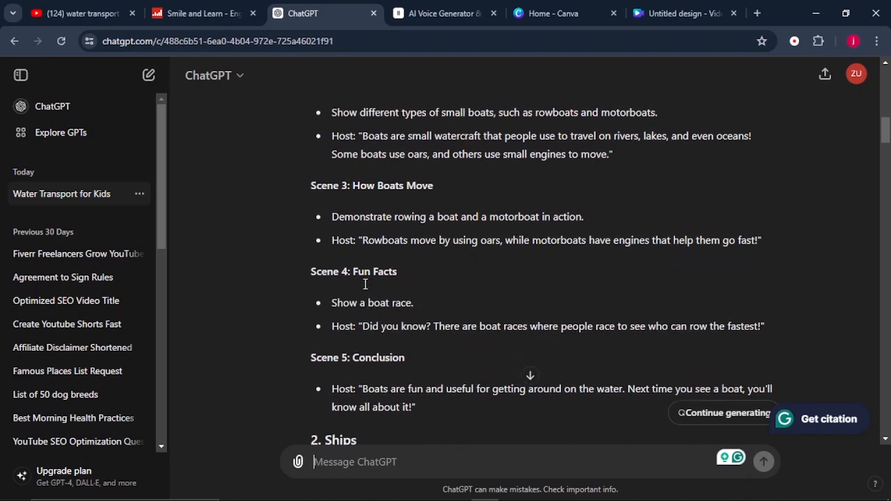
pyautogui.scroll(-5, 361, 282)
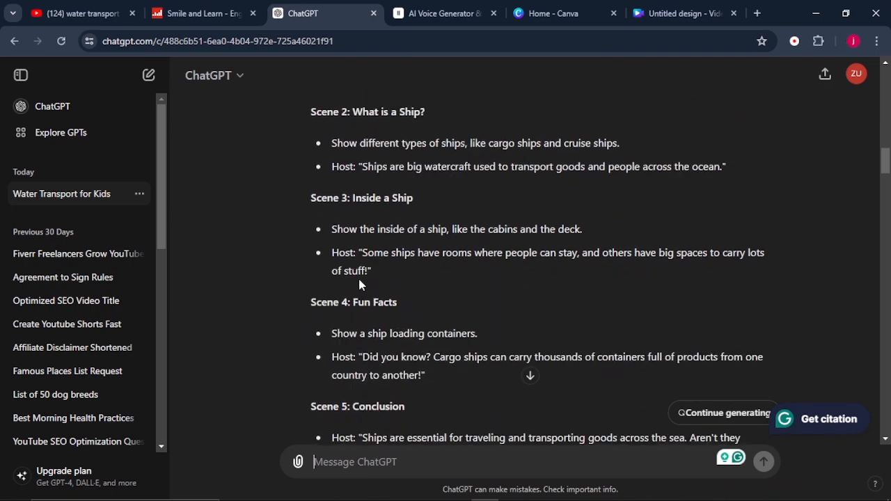
pyautogui.scroll(-5, 360, 279)
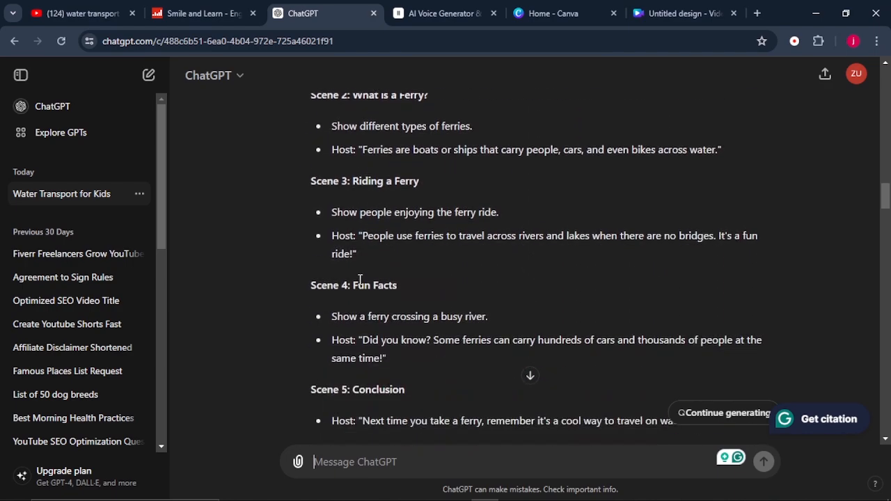
pyautogui.scroll(6, 360, 282)
pyautogui.scroll(10, 360, 282)
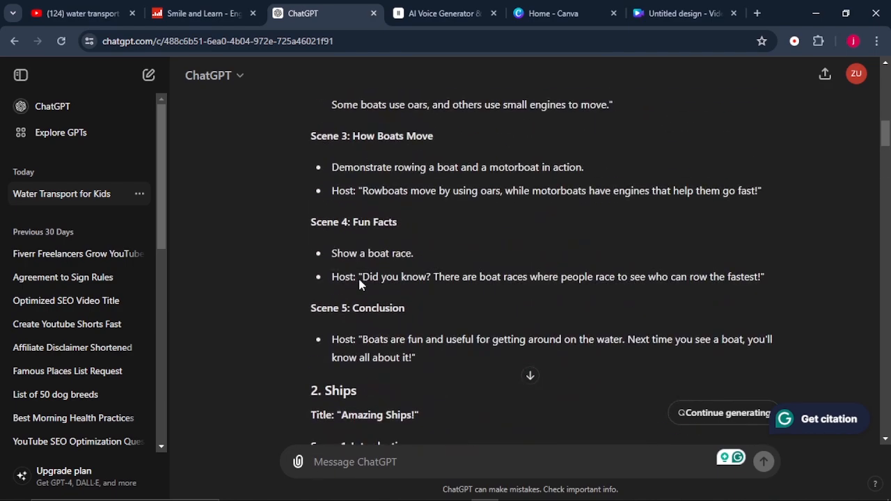
pyautogui.scroll(3, 355, 262)
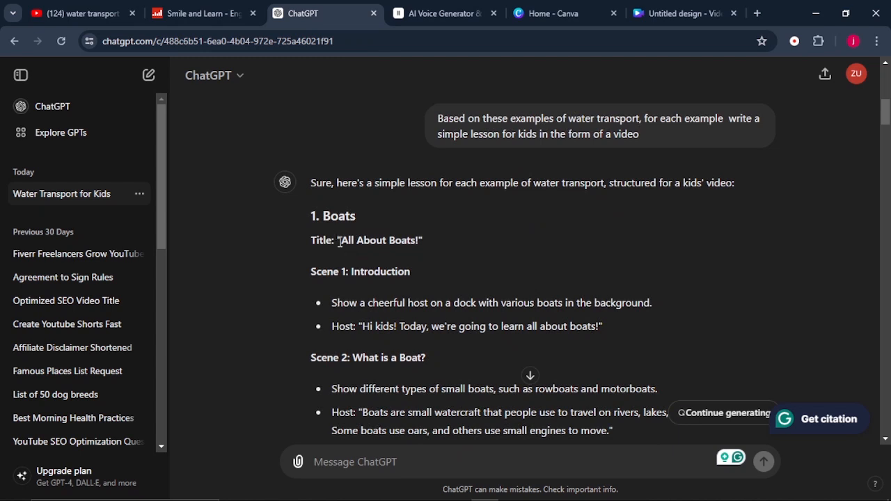
pyautogui.scroll(-2, 388, 348)
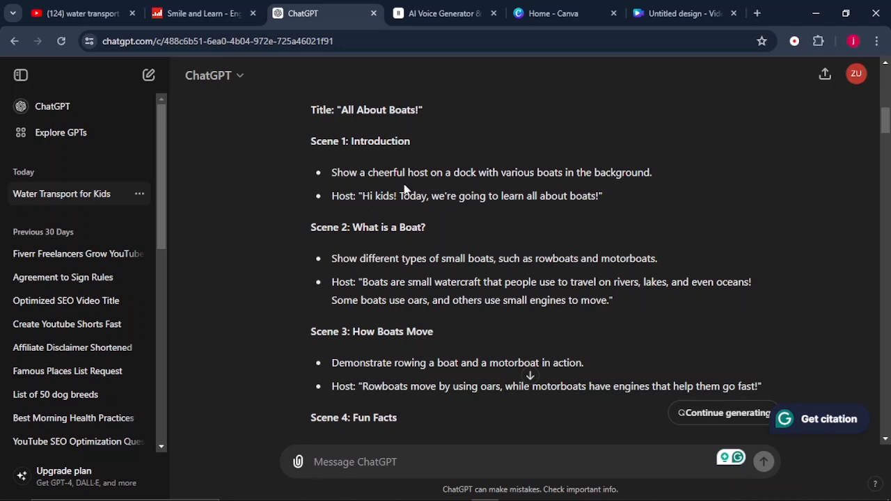
pyautogui.scroll(1, 340, 157)
pyautogui.write('wri')
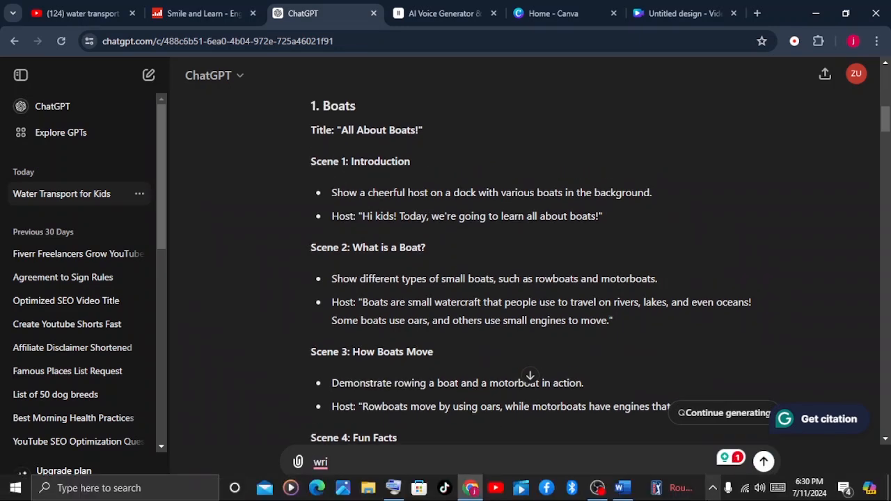
# Switch to the Word document and copy the numbered script covering boats, ships and canoes
pyautogui.click(620, 488)
pyautogui.scroll(-1, 291, 305)
pyautogui.scroll(-1, 292, 305)
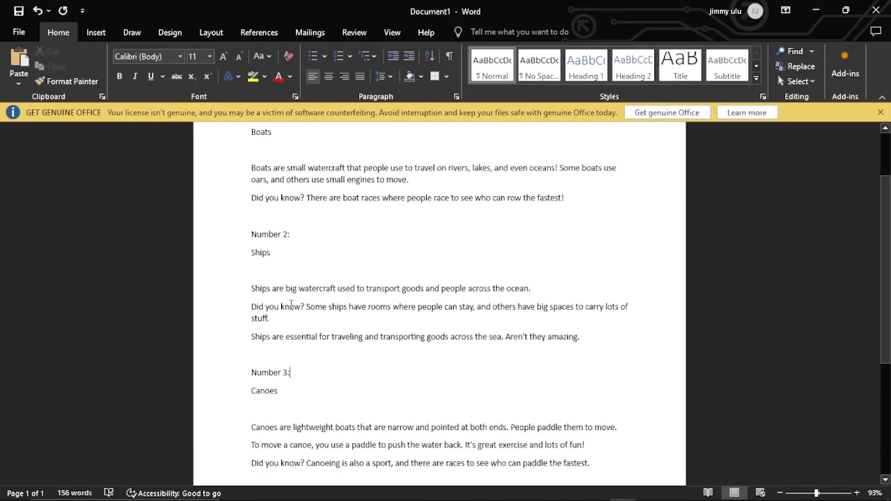
pyautogui.scroll(1, 291, 305)
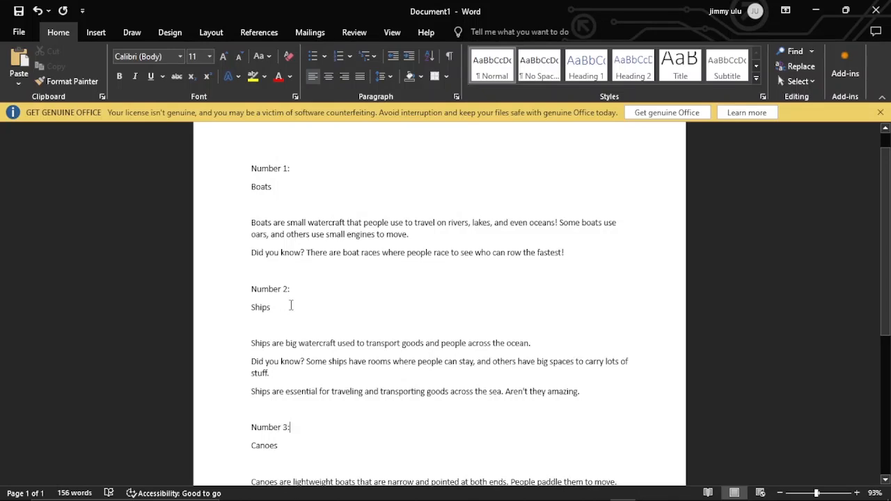
pyautogui.scroll(-1, 292, 305)
pyautogui.moveTo(247, 140); pyautogui.dragTo(587, 378)
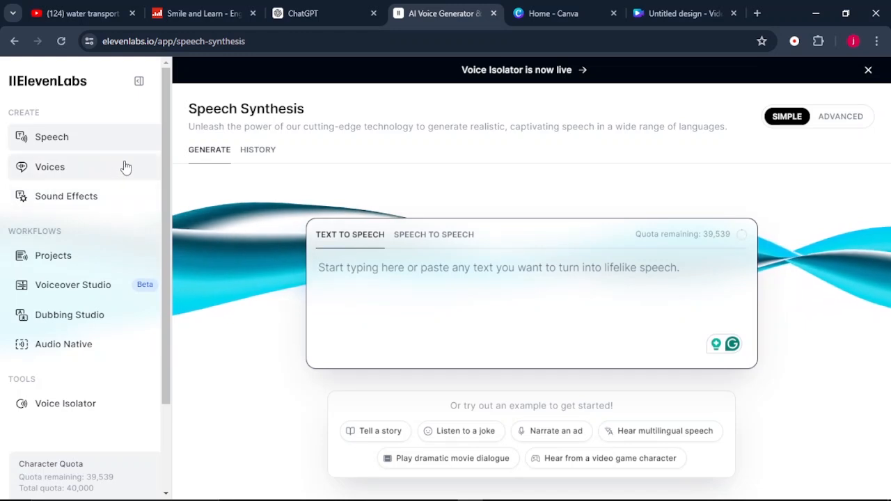
# In ElevenLabs, insert the copied script for speech synthesis and add the opening line "Hello friends! Let's discover the wonderful world of water transport."
pyautogui.click(52, 149)
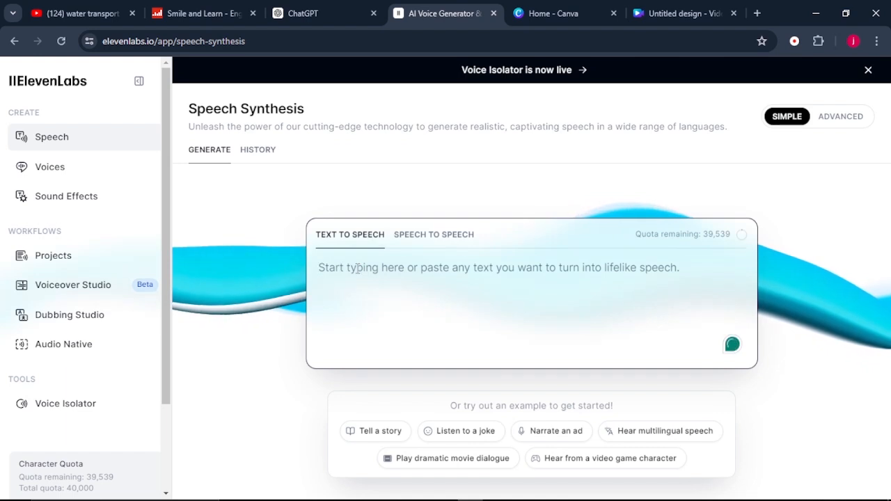
pyautogui.rightClick(357, 268)
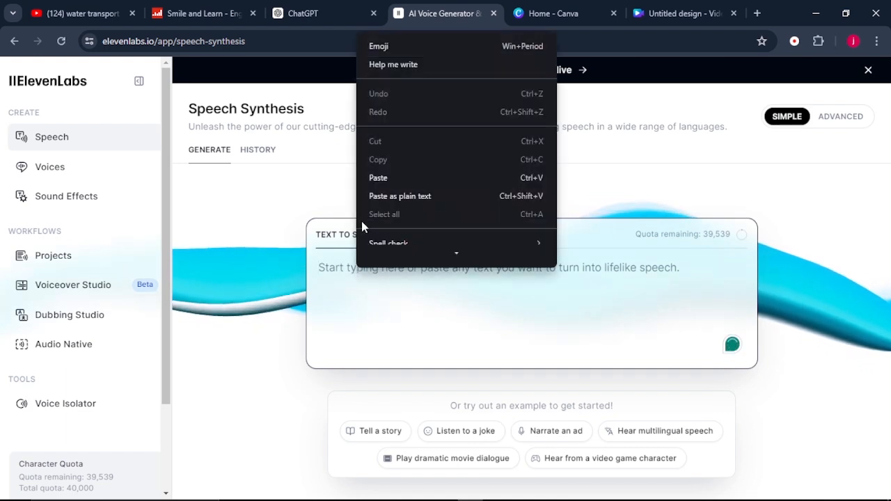
pyautogui.click(378, 187)
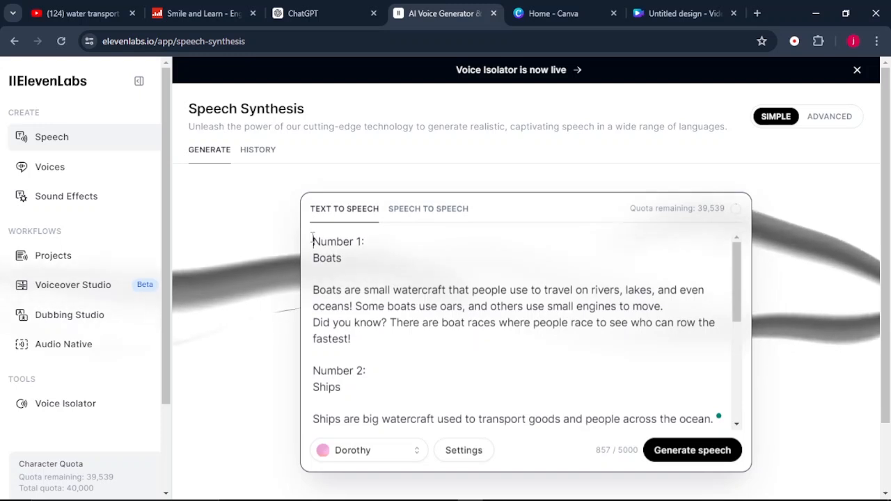
pyautogui.click(313, 241)
pyautogui.write("Hello friends! Let's discover the wonderful world of water transport.")
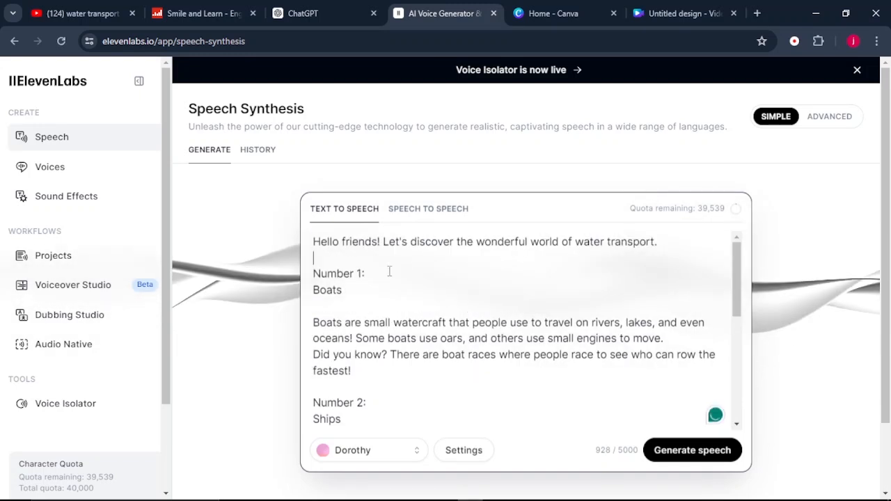
pyautogui.scroll(-3, 315, 268)
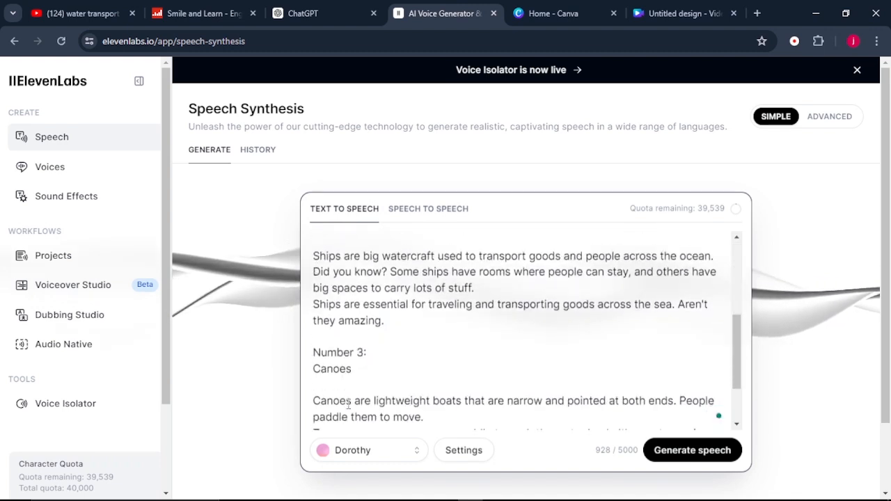
# Browse the premade voices available for narrating the script
pyautogui.click(346, 460)
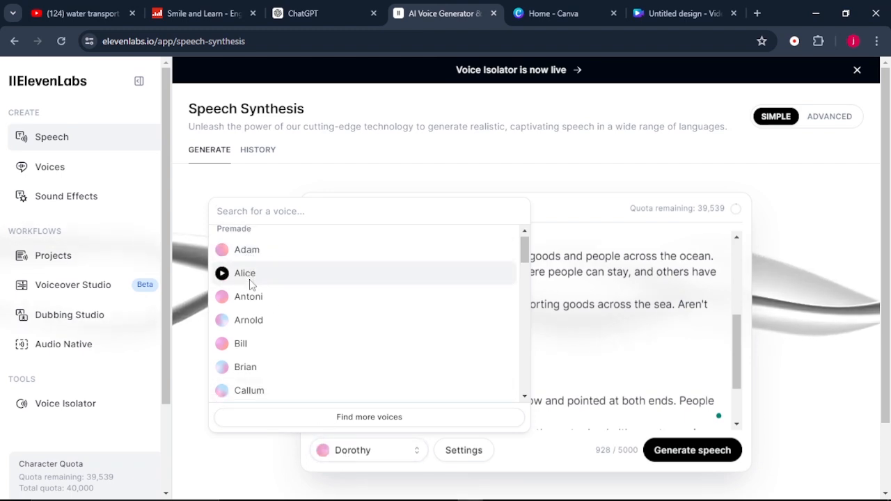
pyautogui.scroll(-3, 250, 383)
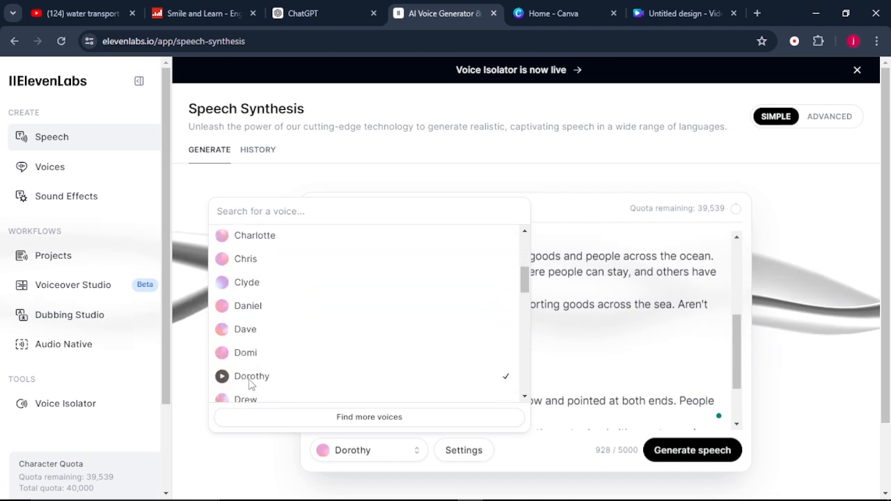
pyautogui.scroll(-1, 250, 383)
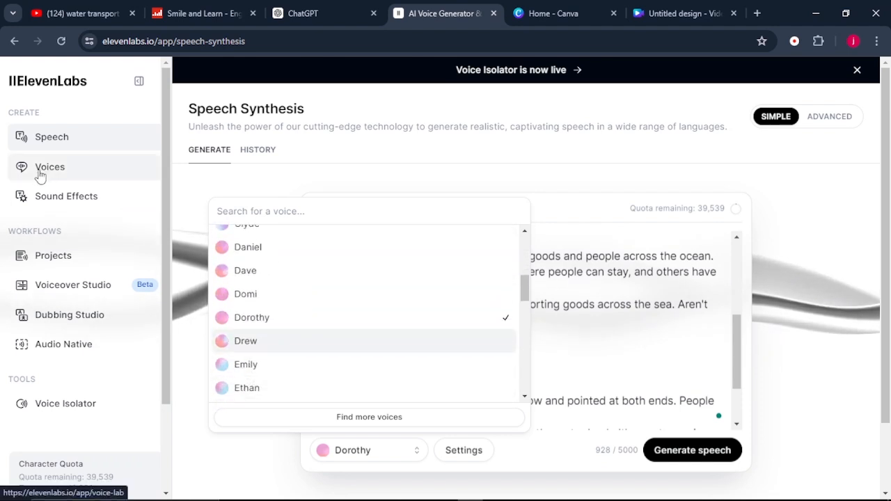
# Filter the voice library by Characters & Animation and add the Sally Sunshine voice to VoiceLab
pyautogui.click(78, 175)
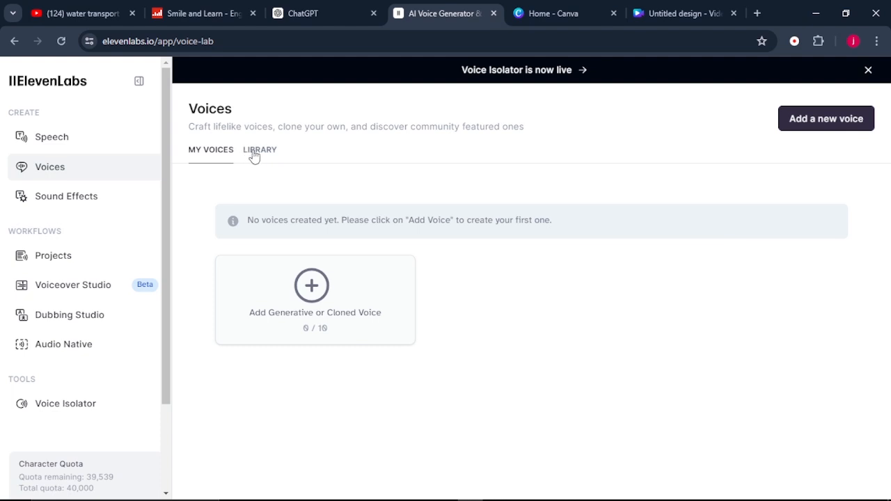
pyautogui.click(254, 155)
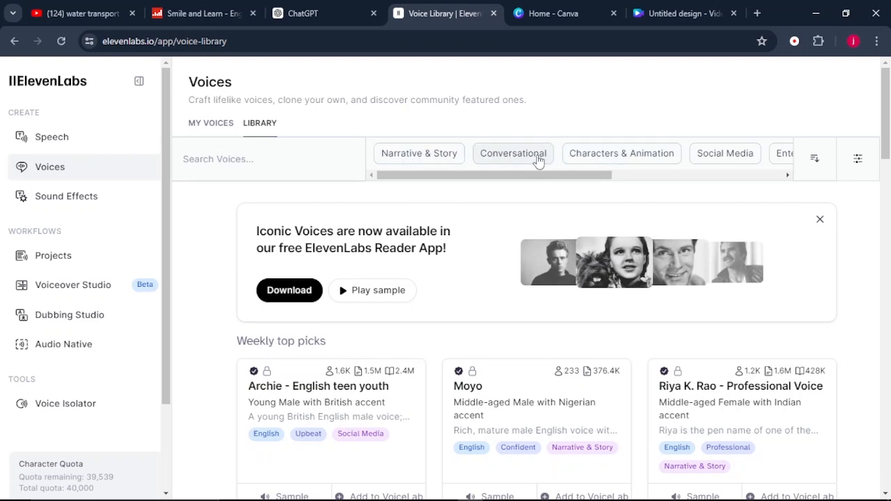
pyautogui.click(630, 157)
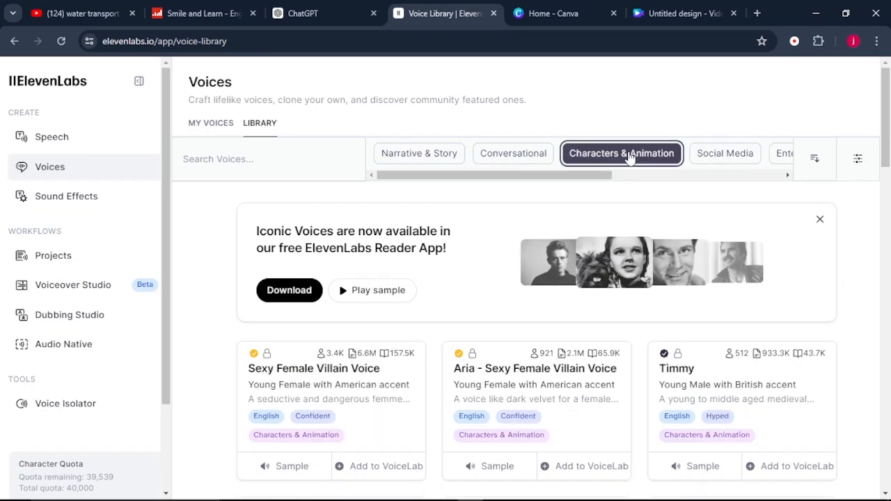
pyautogui.scroll(-3, 613, 167)
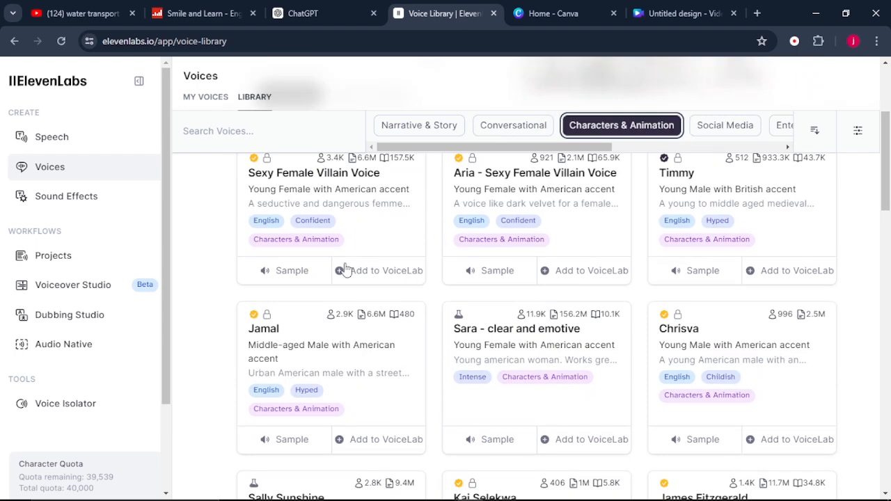
pyautogui.scroll(-2, 322, 372)
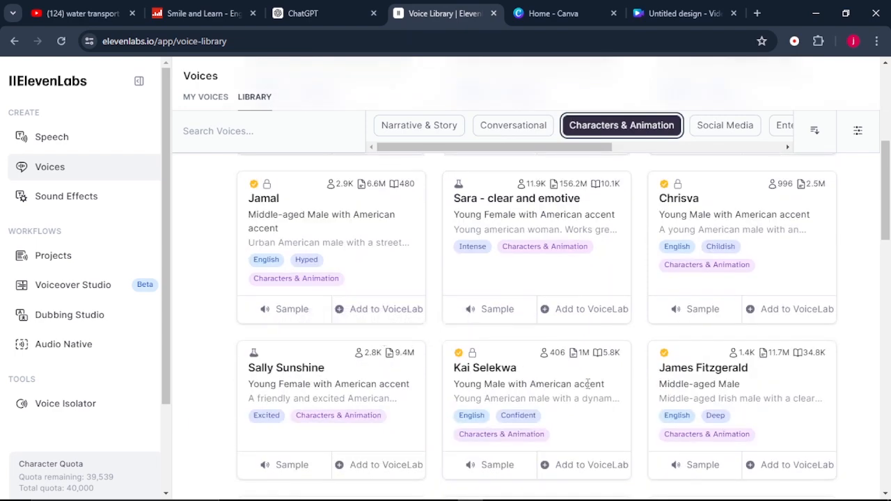
pyautogui.scroll(3, 363, 332)
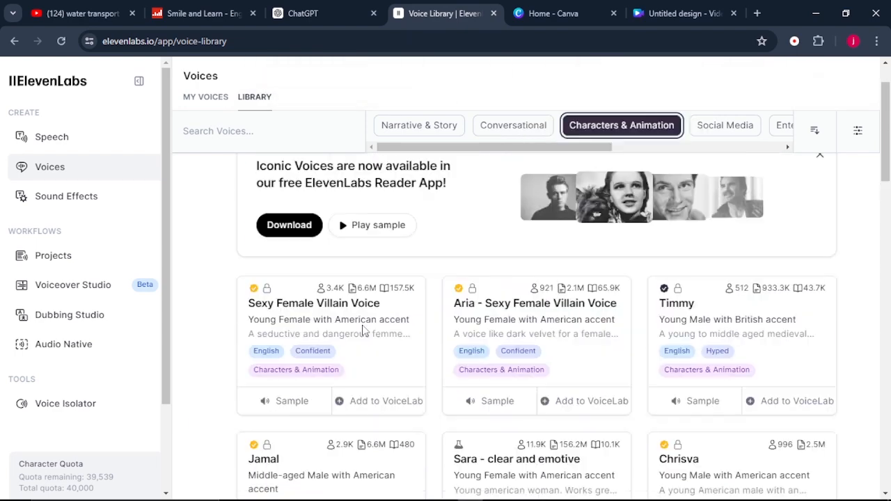
pyautogui.scroll(-1, 362, 332)
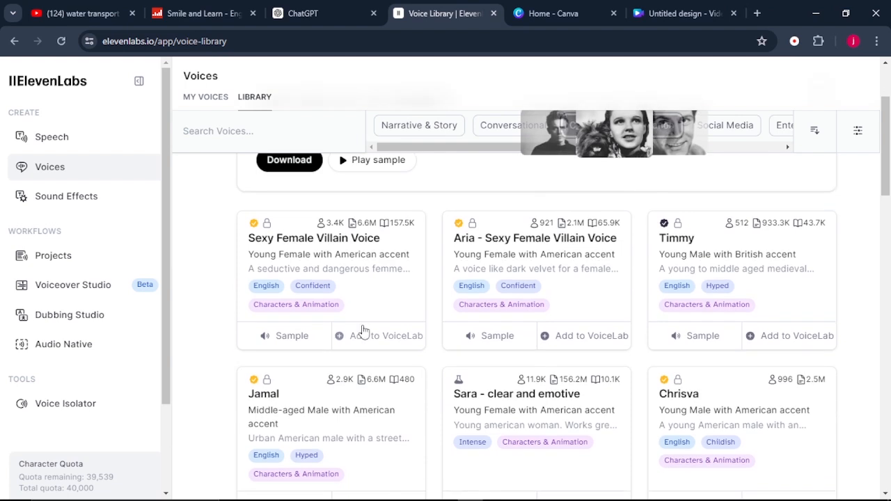
pyautogui.scroll(-5, 362, 332)
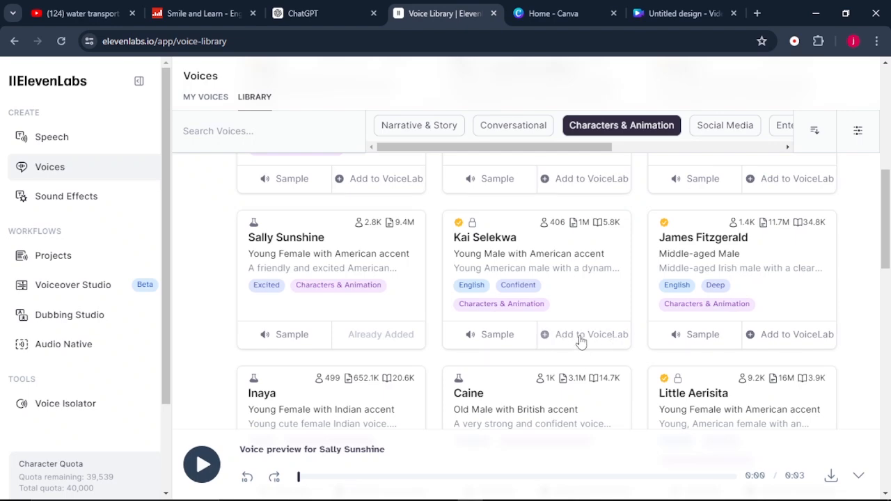
# Add the Kai Selekwa voice to VoiceLab under its default name
pyautogui.click(580, 335)
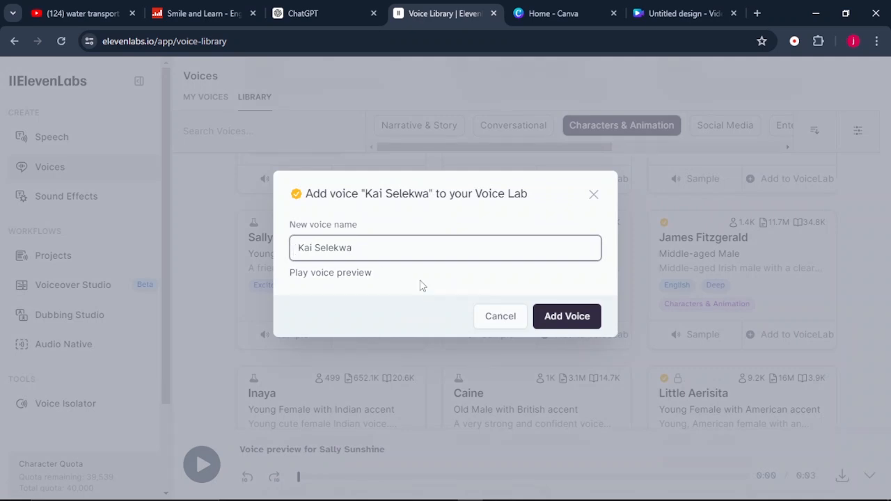
pyautogui.click(561, 322)
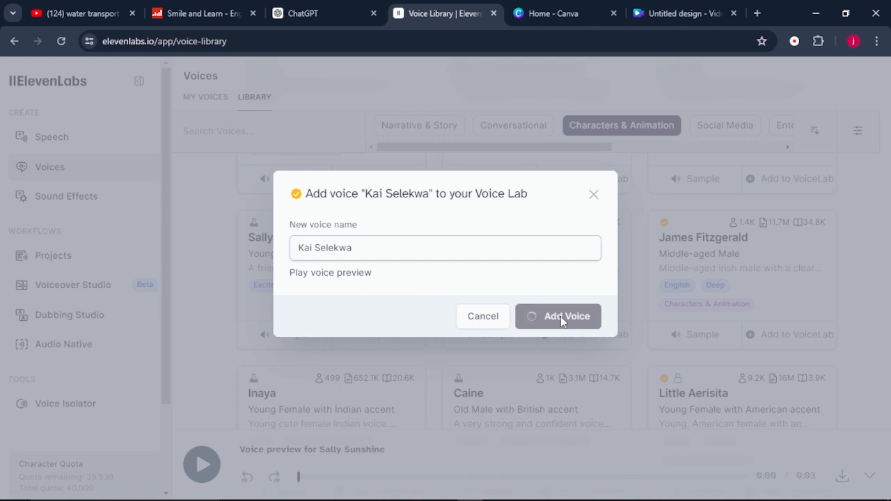
pyautogui.click(593, 197)
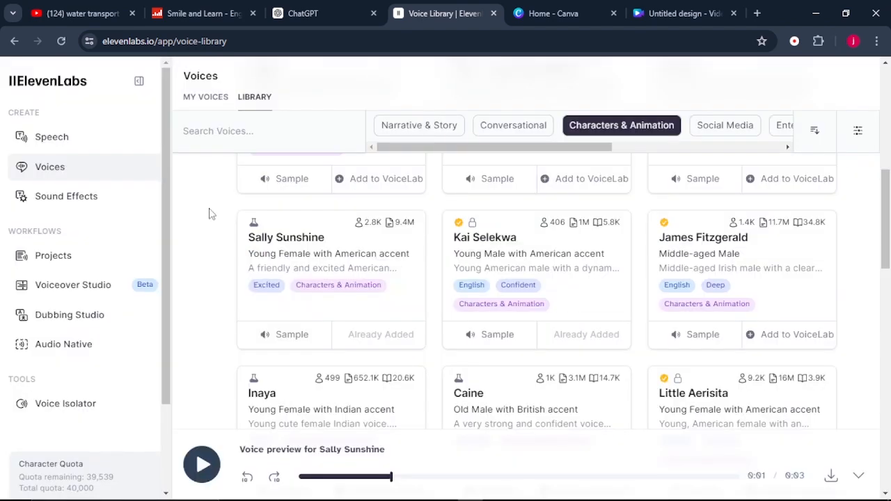
# Generate the script's speech with the kids lesson voice and download the resulting audio
pyautogui.click(74, 143)
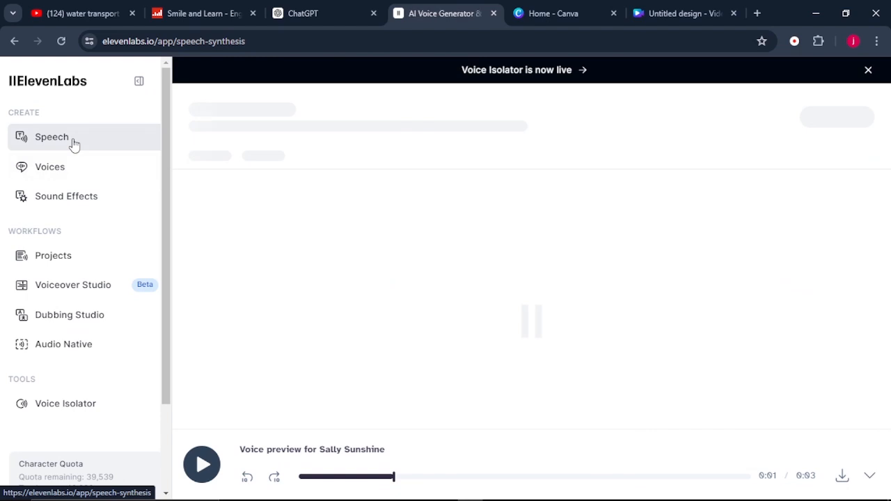
pyautogui.scroll(-10, 320, 335)
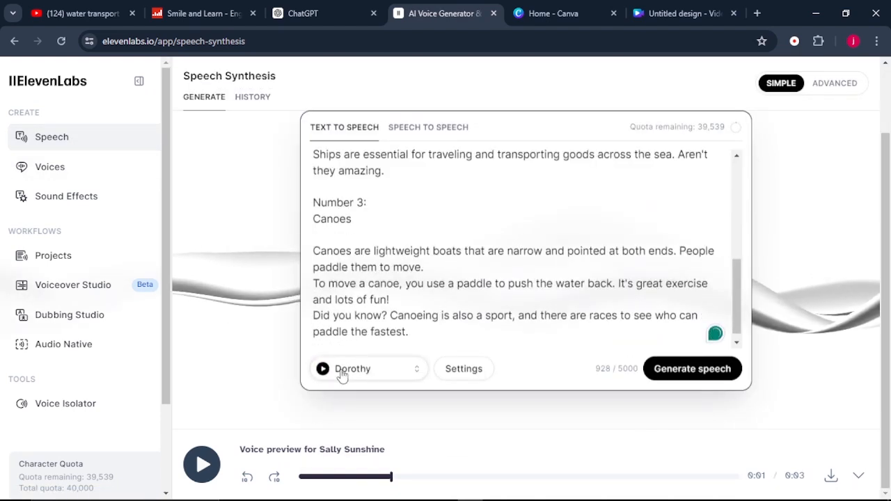
pyautogui.click(359, 374)
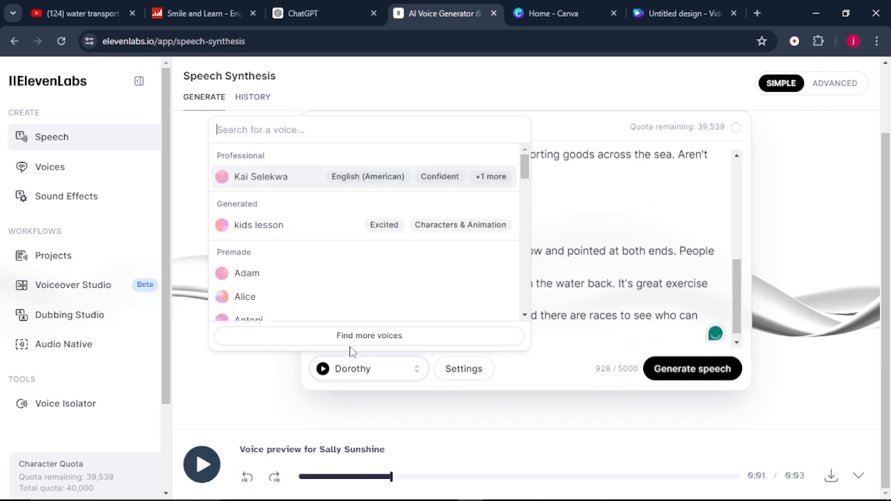
pyautogui.click(280, 220)
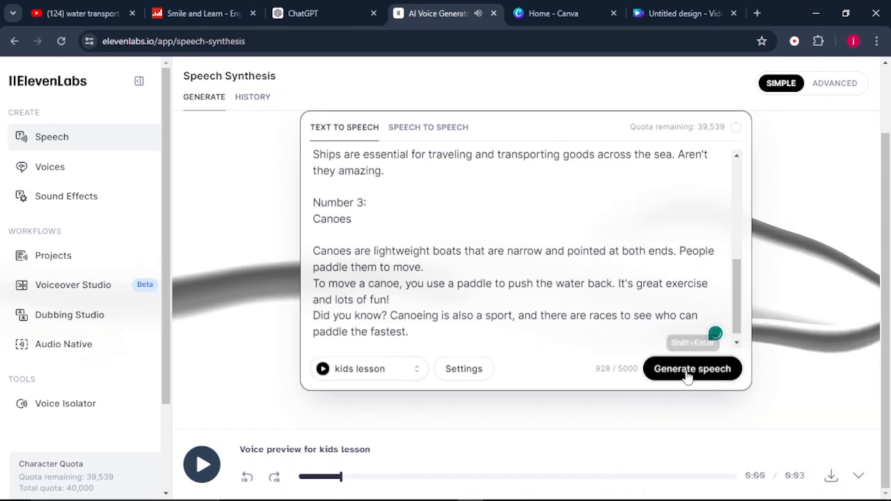
pyautogui.click(659, 380)
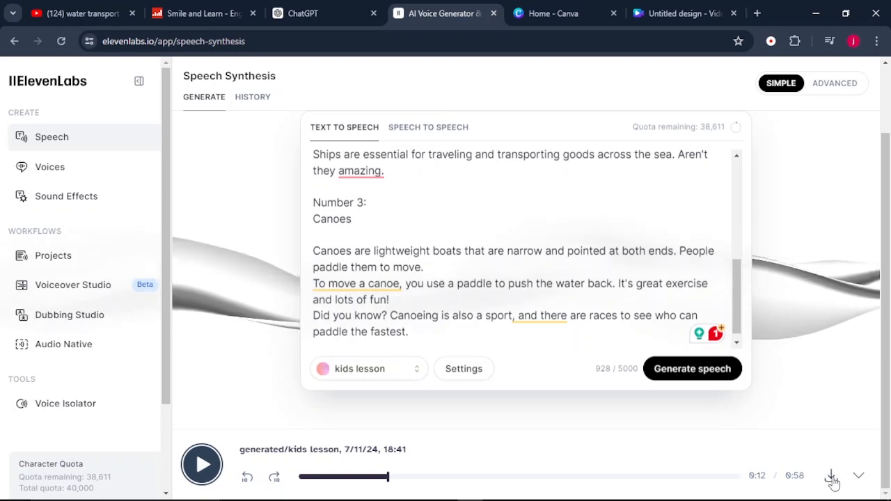
pyautogui.click(832, 478)
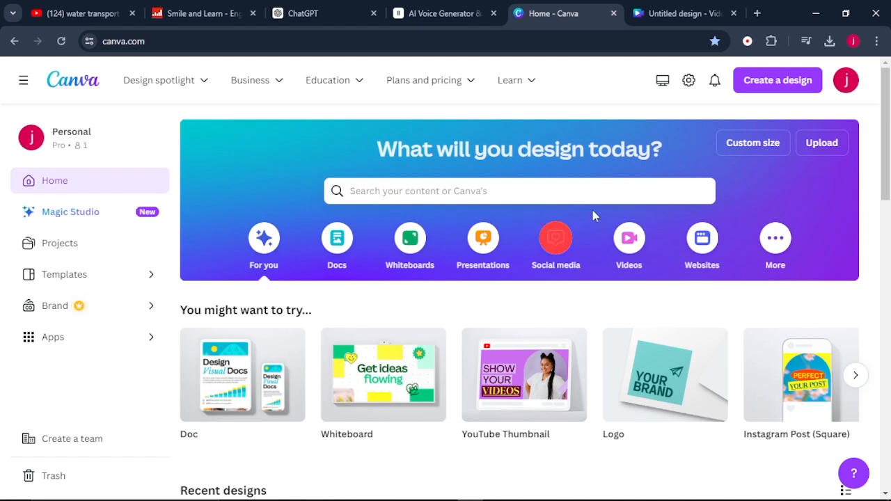
# Switch to Canva, create a Video design and insert the city park river graphic found by searching graphics for "river background"
pyautogui.click(799, 91)
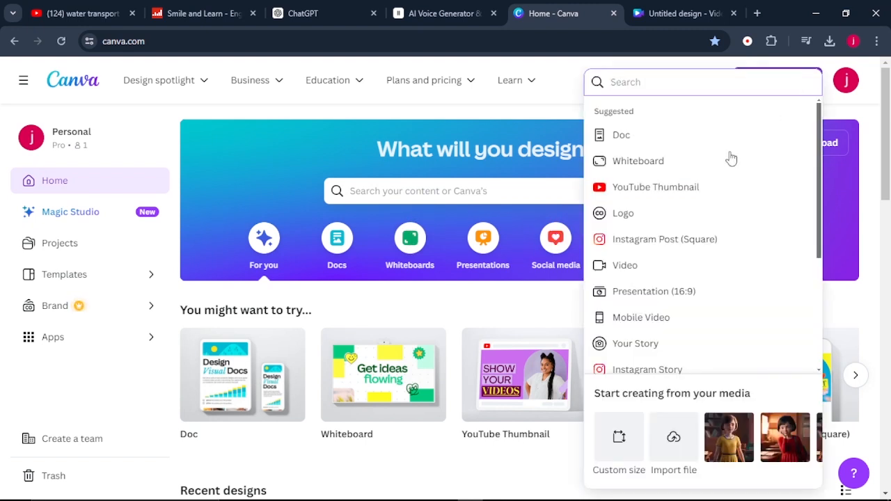
pyautogui.click(630, 271)
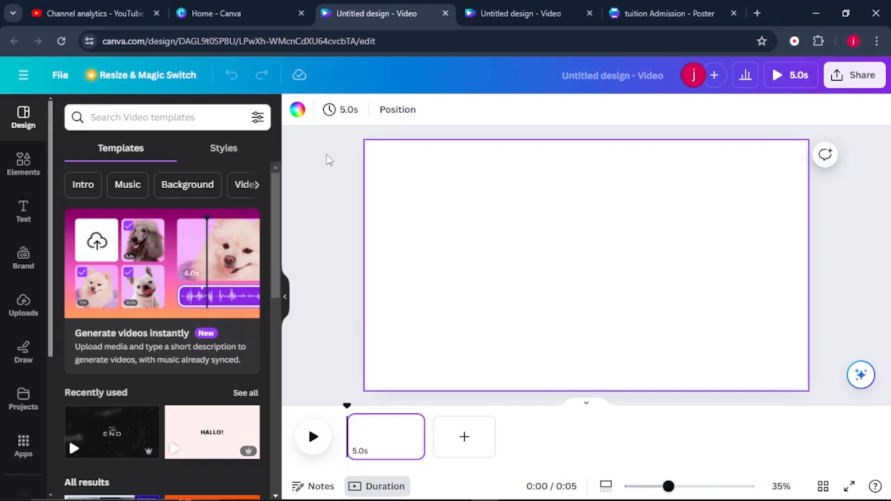
pyautogui.click(22, 167)
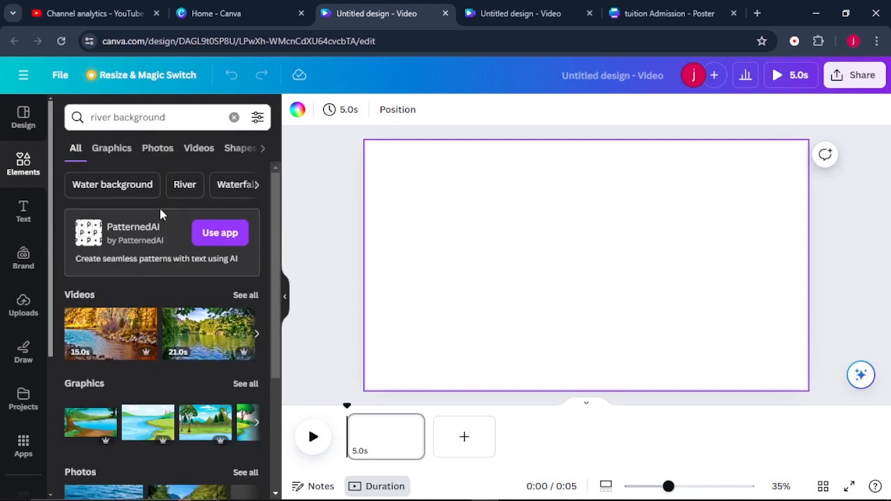
pyautogui.click(108, 152)
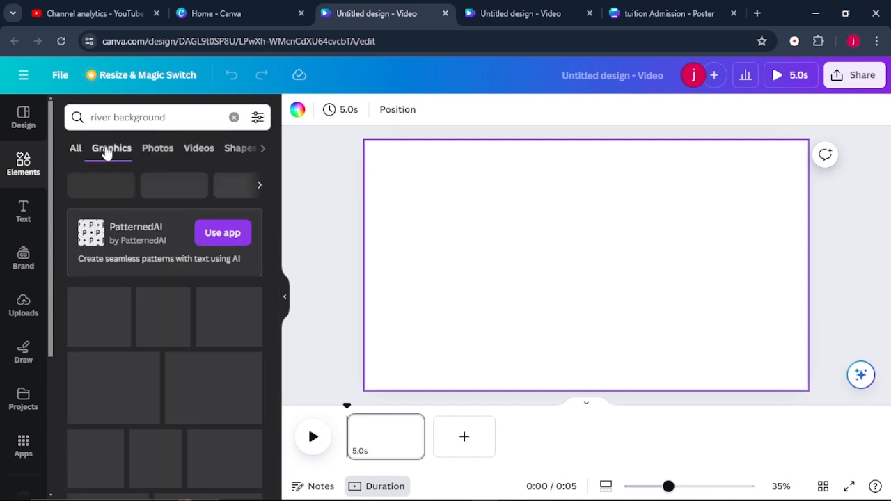
pyautogui.scroll(-5, 149, 337)
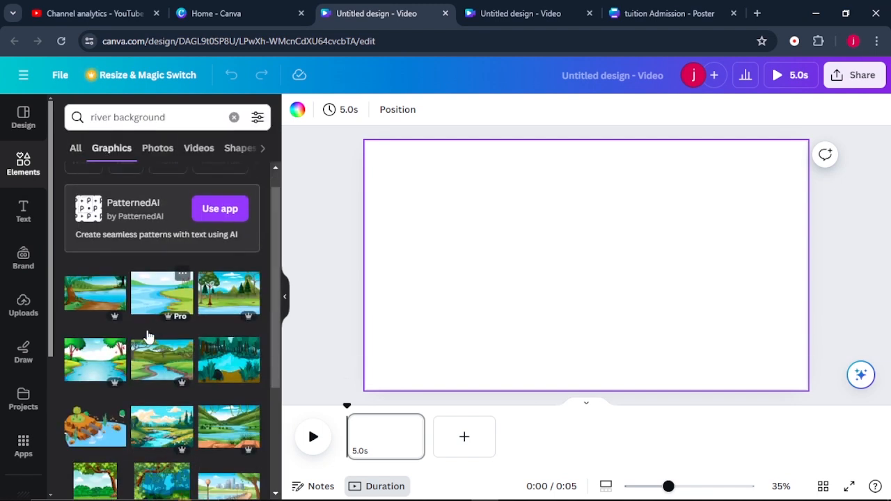
pyautogui.scroll(-5, 148, 337)
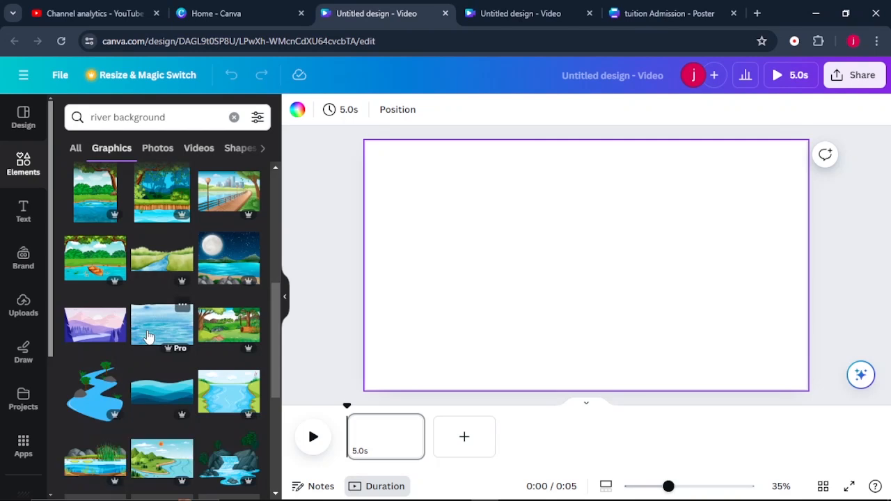
pyautogui.scroll(-3, 148, 337)
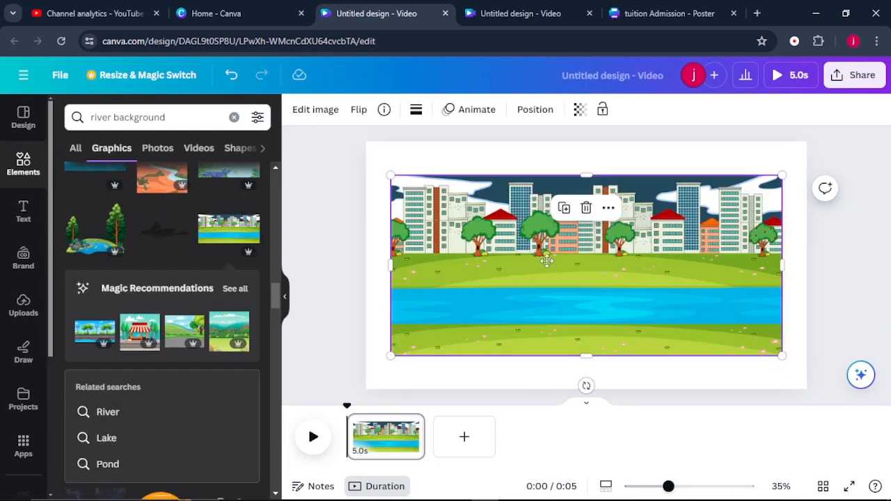
# Enlarge and position the river scene to cover the whole page, and add a white picket fence across the grass
pyautogui.moveTo(546, 262); pyautogui.dragTo(522, 227)
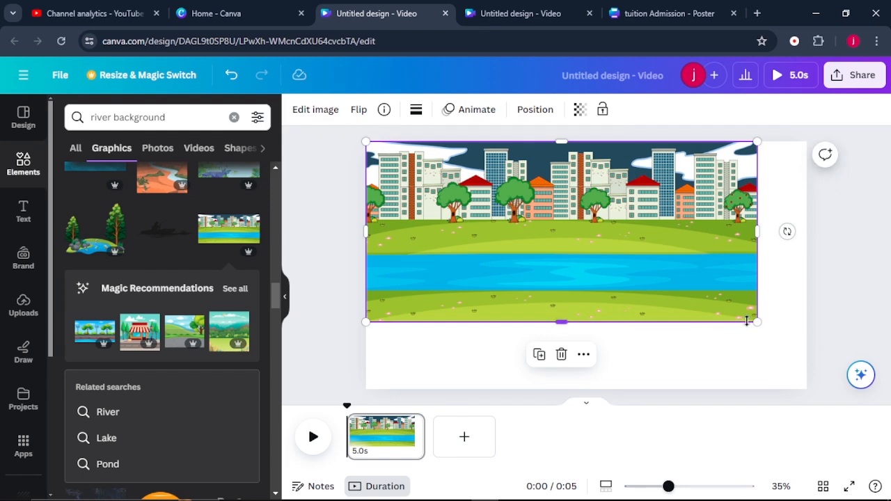
pyautogui.moveTo(748, 321); pyautogui.dragTo(870, 470)
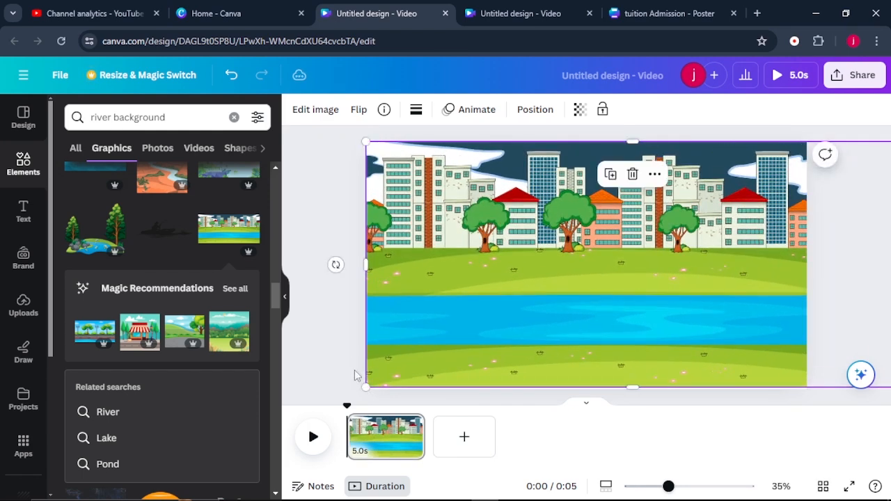
pyautogui.moveTo(355, 377); pyautogui.dragTo(369, 282)
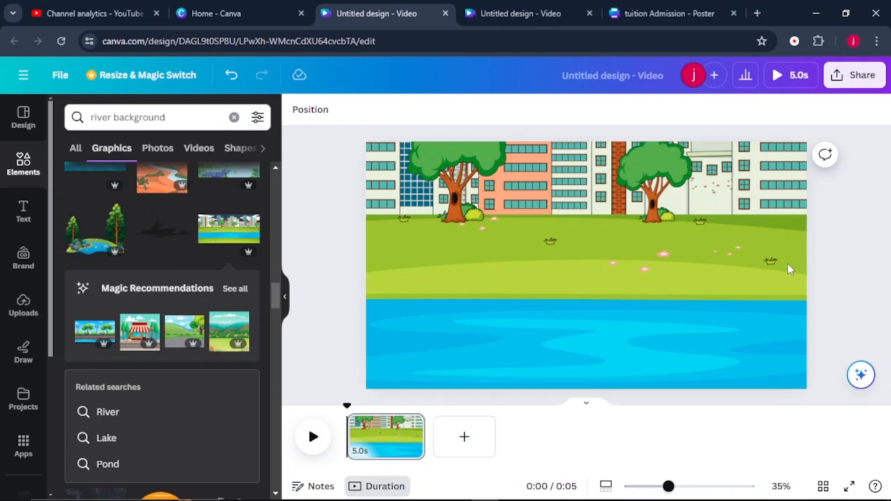
pyautogui.click(179, 120)
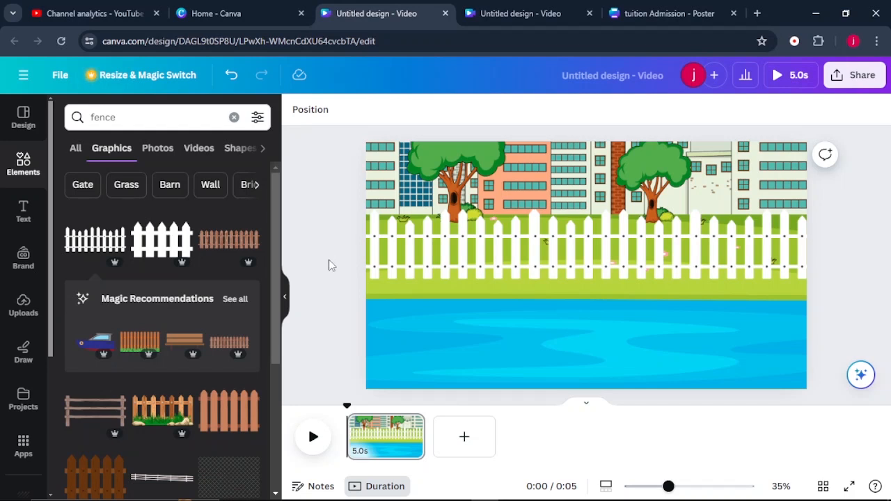
# Upload the ElevenLabs voiceover, add it to the video and extend the page's duration to 56.8 s
pyautogui.click(25, 309)
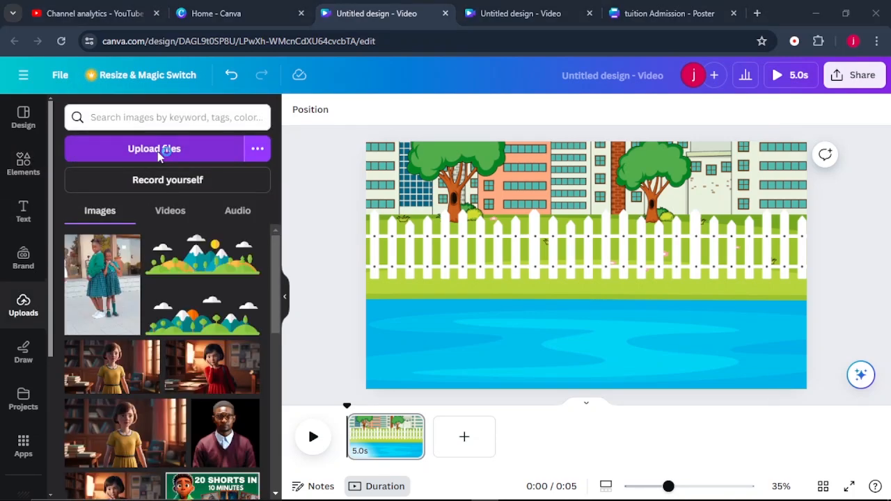
pyautogui.click(157, 154)
pyautogui.click(771, 469)
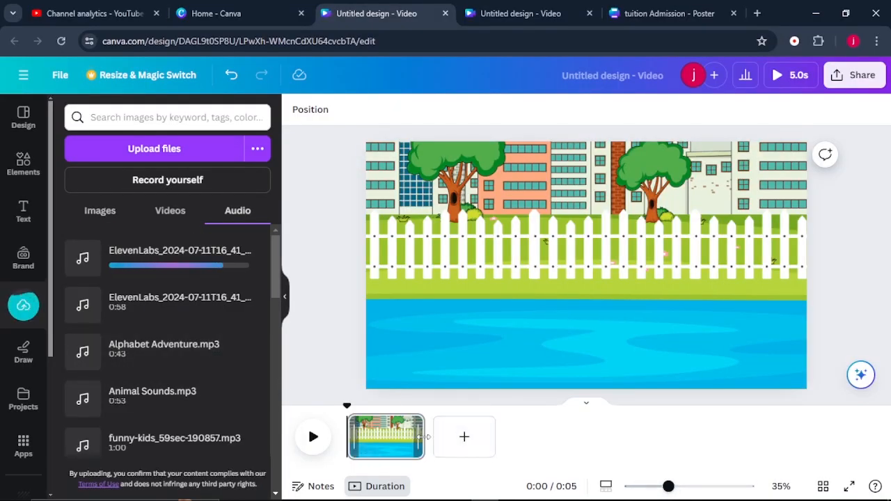
pyautogui.moveTo(425, 437); pyautogui.dragTo(864, 474)
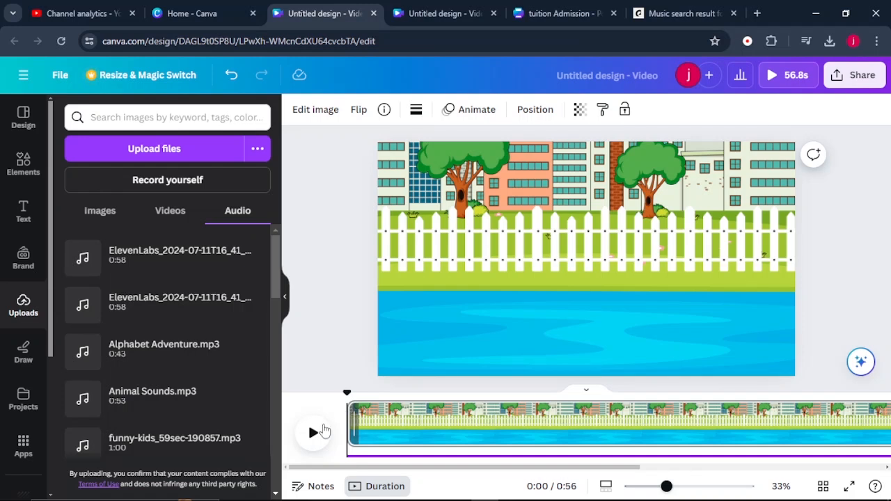
# Play the opening narration and split the page at 5.0 s
pyautogui.click(314, 434)
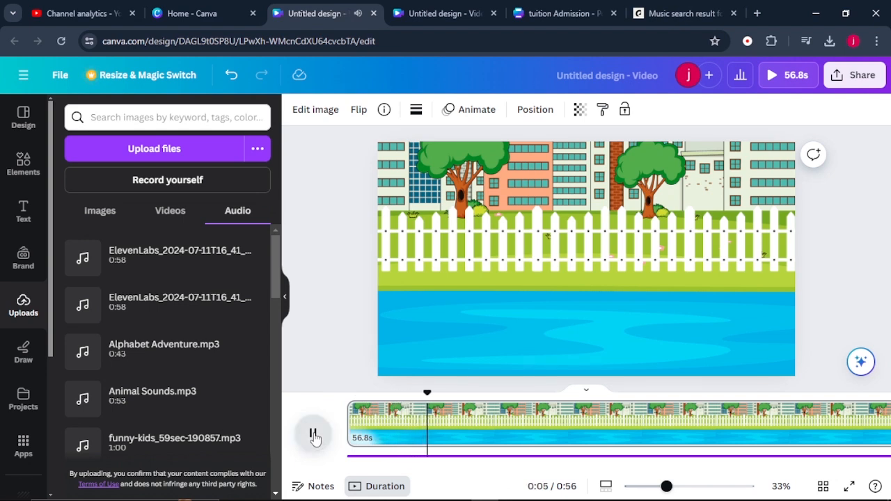
pyautogui.click(313, 434)
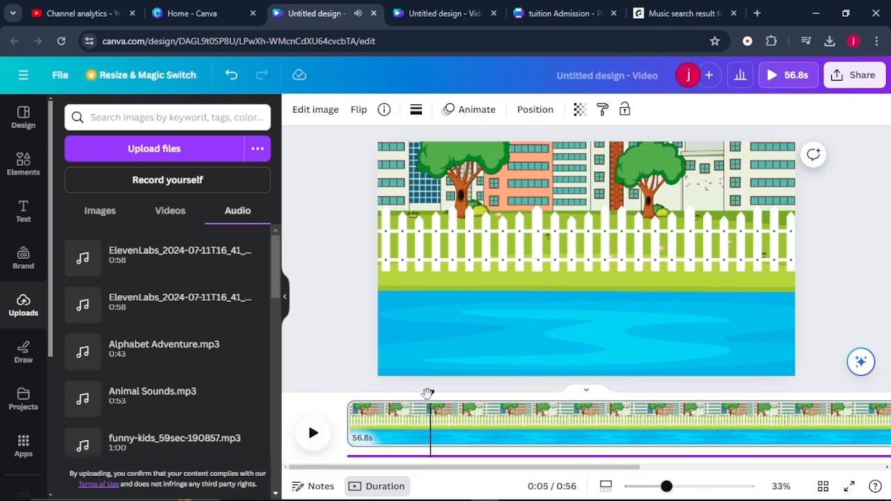
pyautogui.moveTo(429, 394); pyautogui.dragTo(423, 396)
pyautogui.hscroll(4, 413, 416)
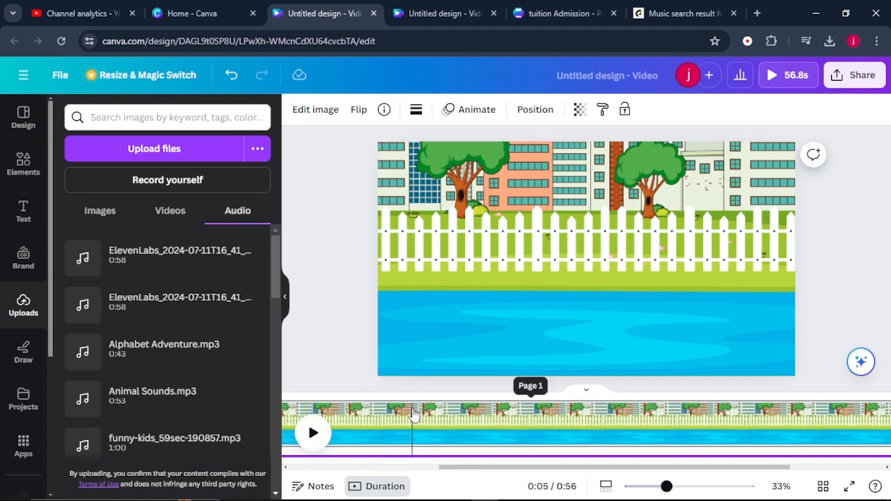
pyautogui.hscroll(-4, 414, 416)
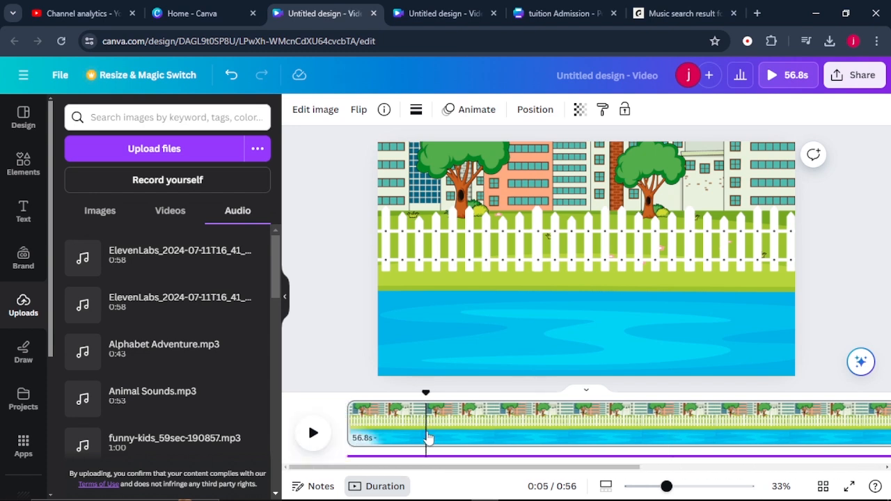
pyautogui.rightClick(427, 440)
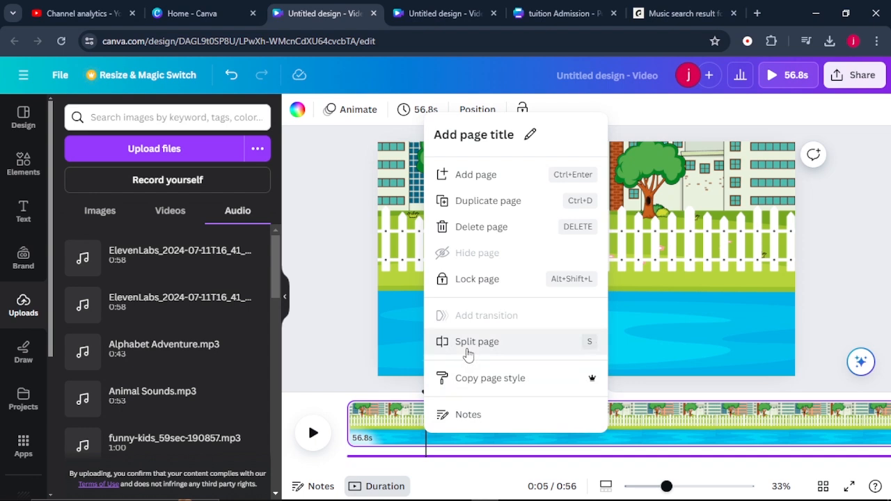
pyautogui.click(468, 354)
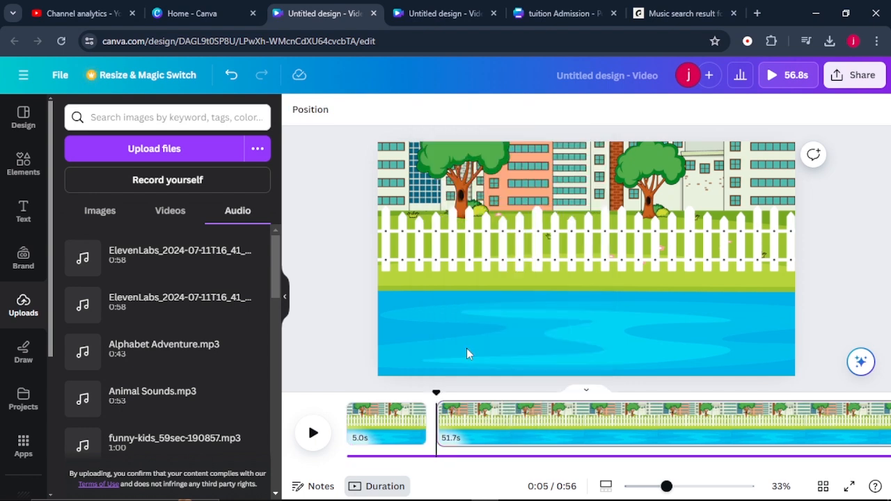
# Play the narration from the start of the second page
pyautogui.hscroll(3, 438, 425)
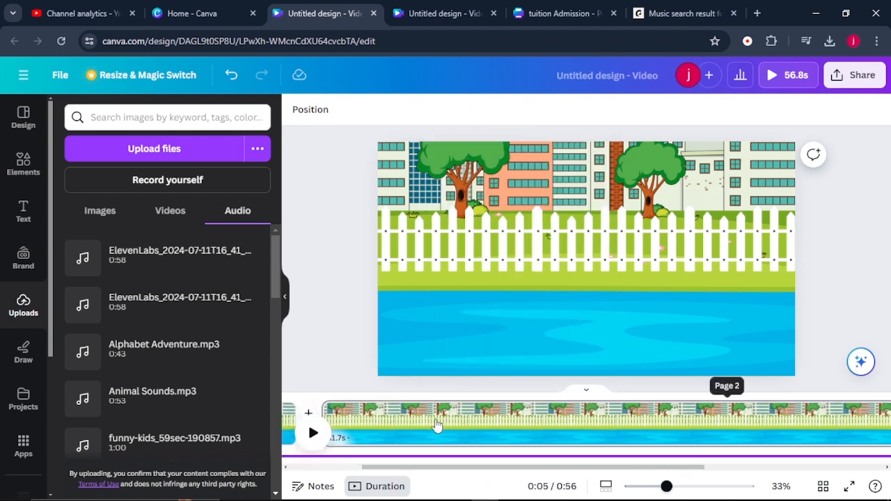
pyautogui.hscroll(-3, 438, 425)
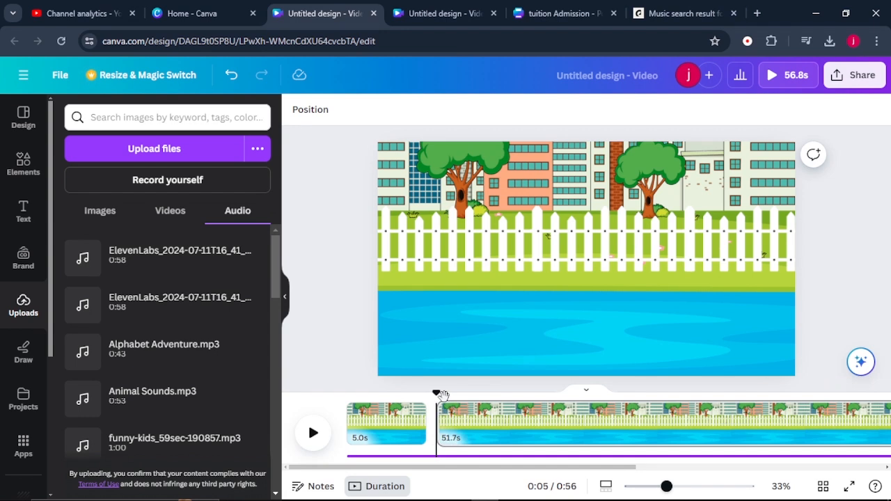
pyautogui.click(313, 433)
# Search graphics for "boat", add the blue three-sail boat to the second page and place it partly off the river's left edge
pyautogui.click(23, 168)
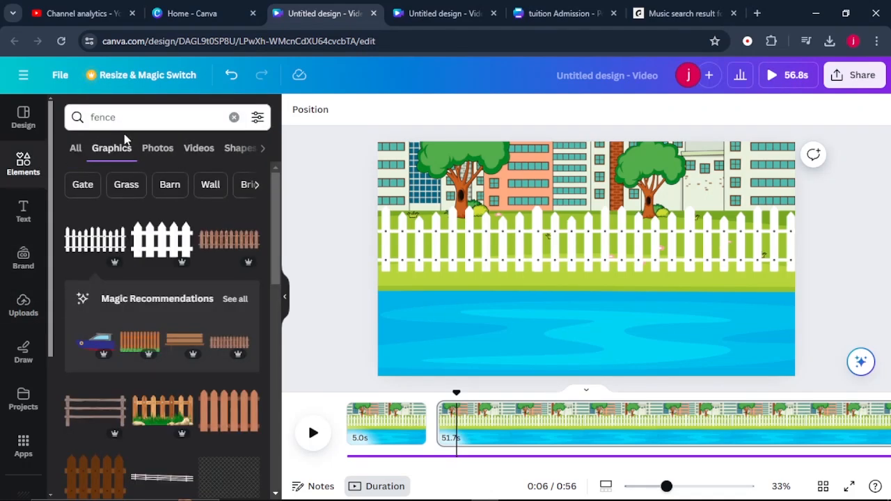
pyautogui.click(234, 117)
pyautogui.write('bo')
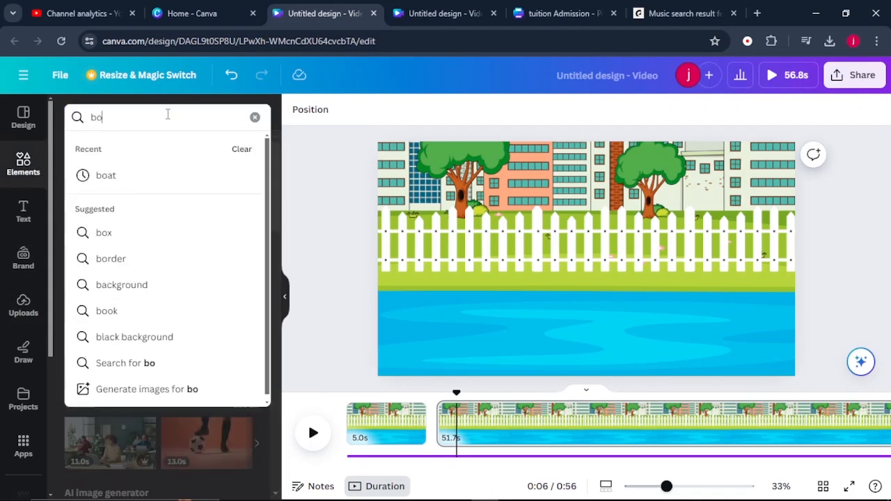
pyautogui.click(158, 176)
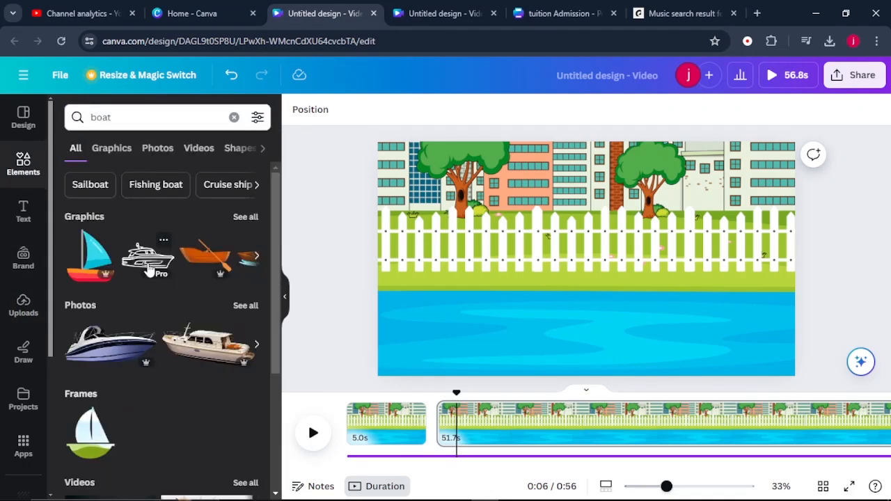
pyautogui.click(120, 150)
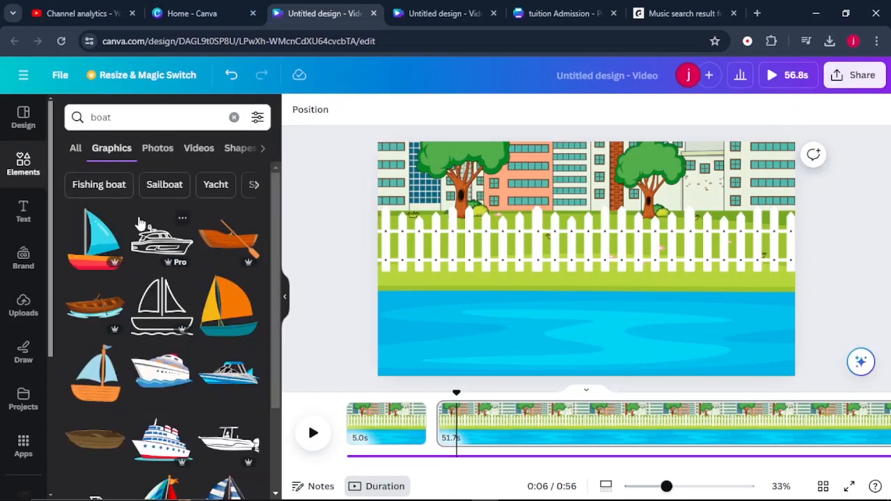
pyautogui.scroll(-3, 147, 359)
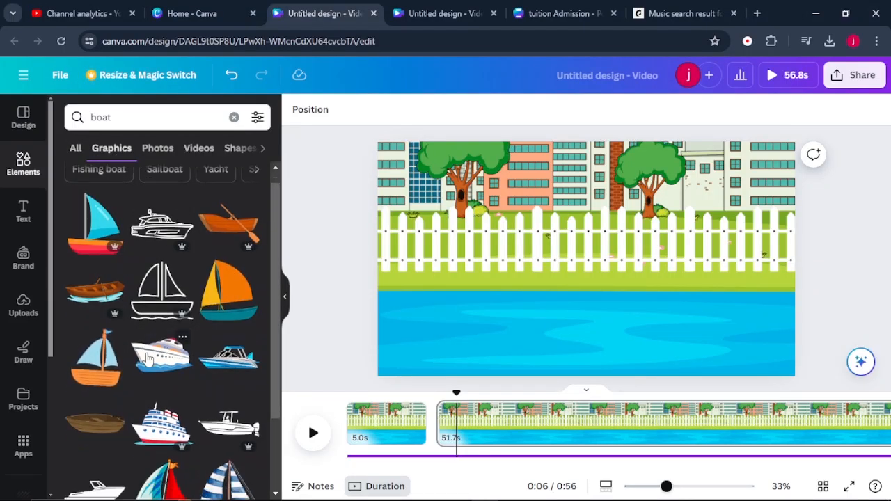
pyautogui.scroll(-5, 148, 359)
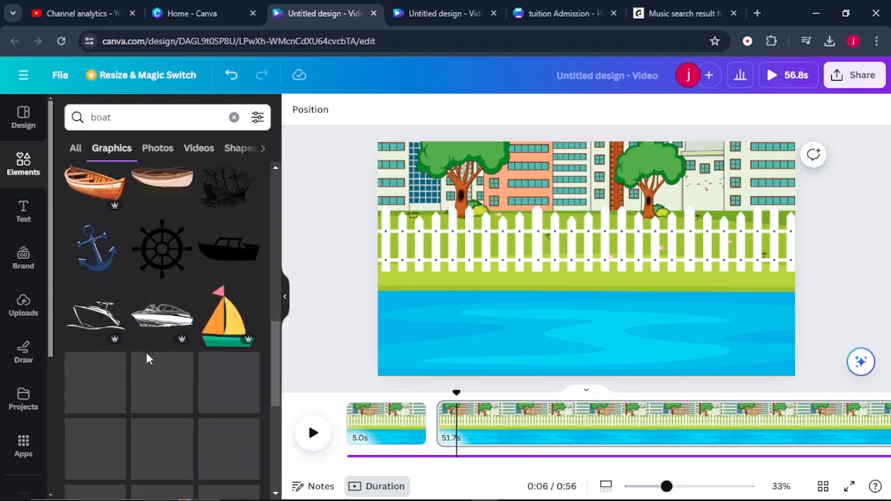
pyautogui.scroll(-3, 147, 360)
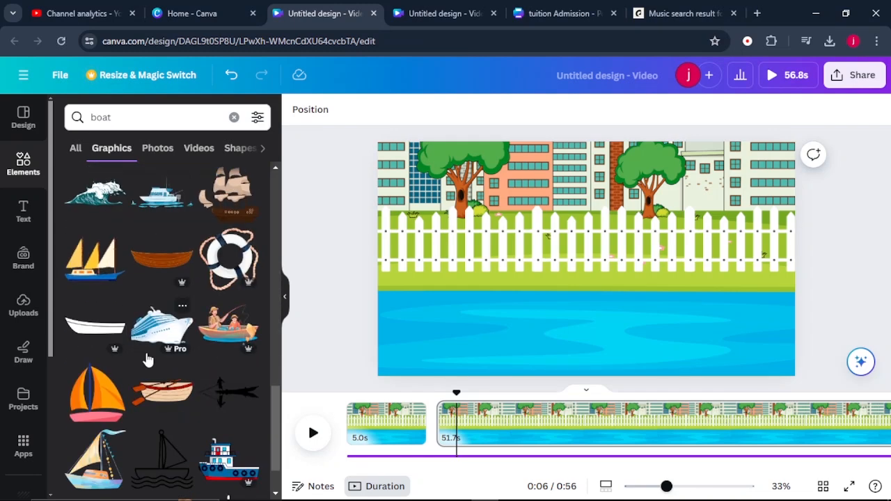
pyautogui.click(96, 273)
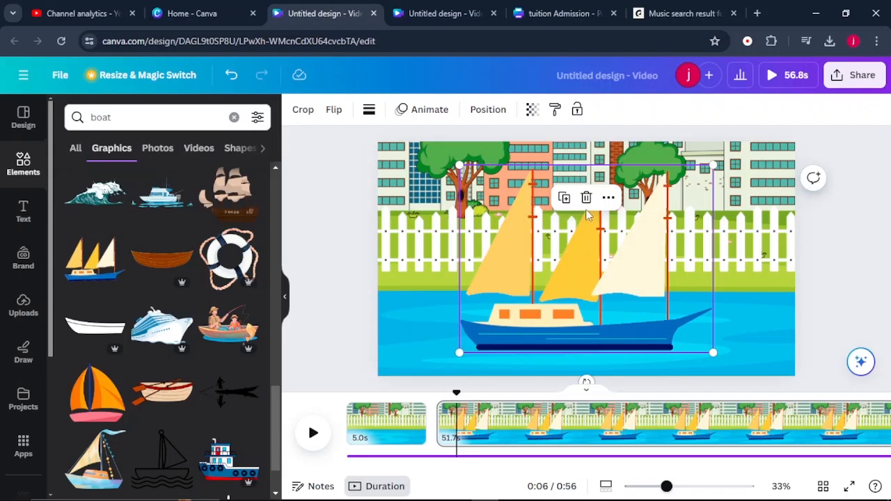
pyautogui.moveTo(567, 322); pyautogui.dragTo(390, 347)
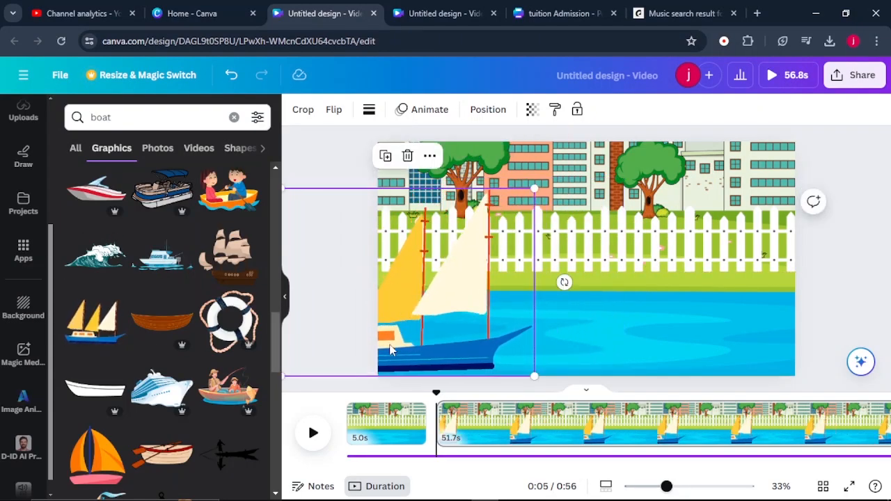
# Create a custom animation path carrying the sailboat rightward across the river and off the page, and adjust the boat's size slightly
pyautogui.click(422, 120)
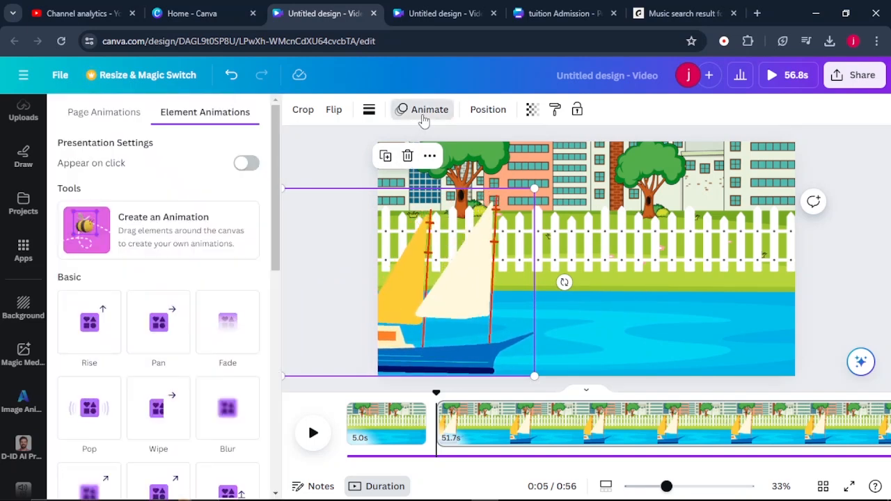
pyautogui.click(147, 229)
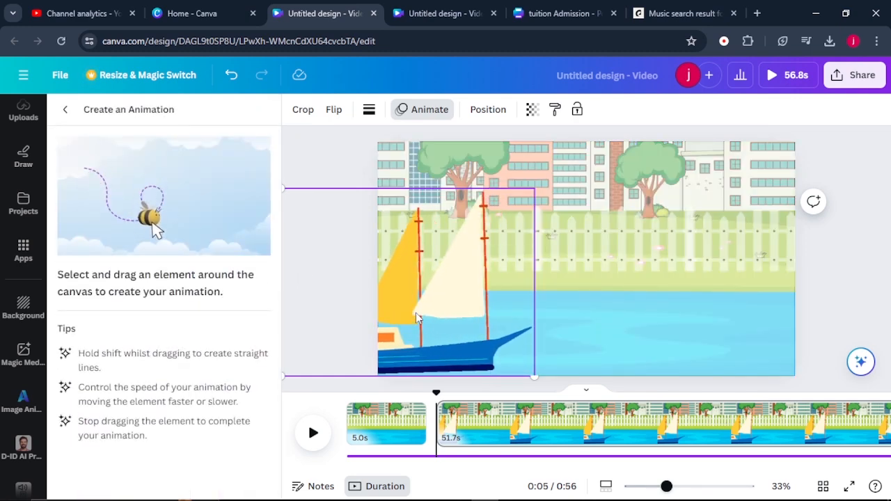
pyautogui.moveTo(416, 313)
pyautogui.mouseDown()
pyautogui.moveTo(698, 321)
pyautogui.moveTo(890, 300)
pyautogui.mouseUp()
pyautogui.moveTo(517, 364); pyautogui.dragTo(544, 344)
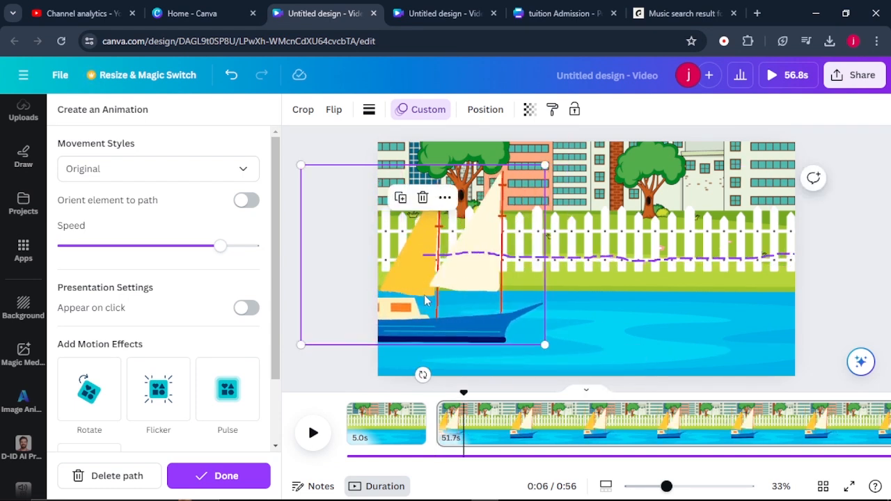
# Set the sailboat animation's movement style to Smooth, reduce its speed to a little over half, and finish the animation
pyautogui.click(103, 170)
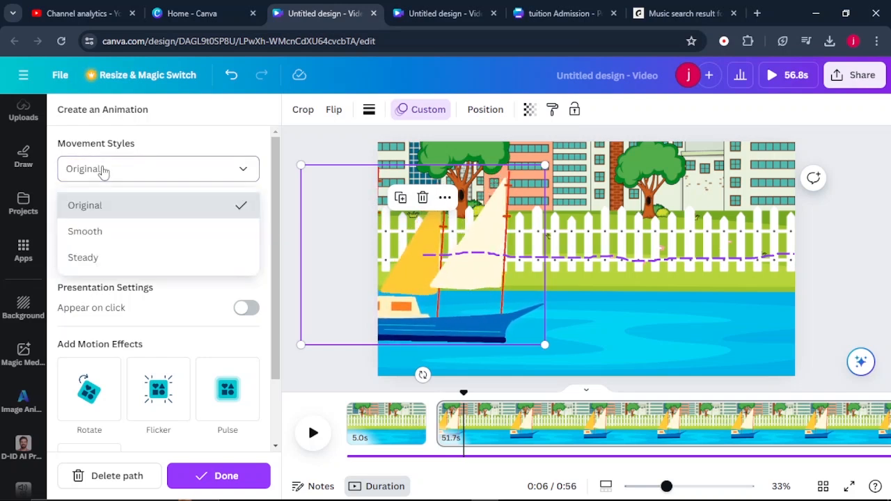
pyautogui.click(97, 233)
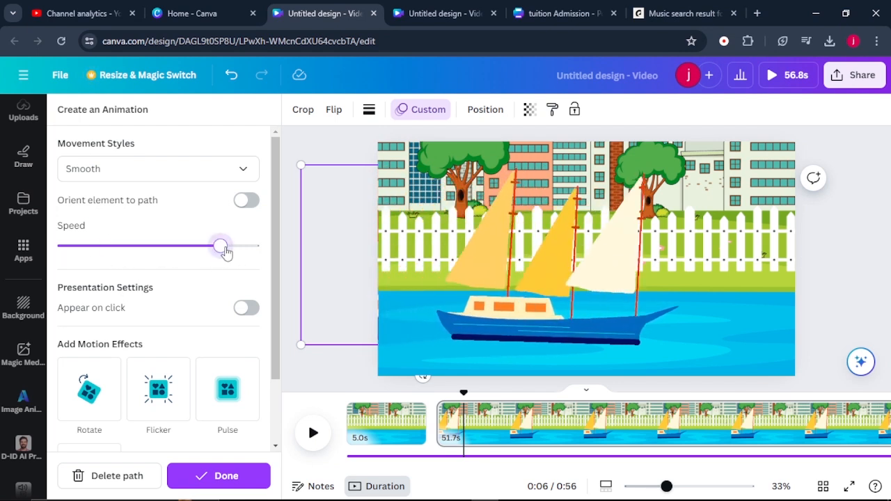
pyautogui.moveTo(225, 252); pyautogui.dragTo(182, 253)
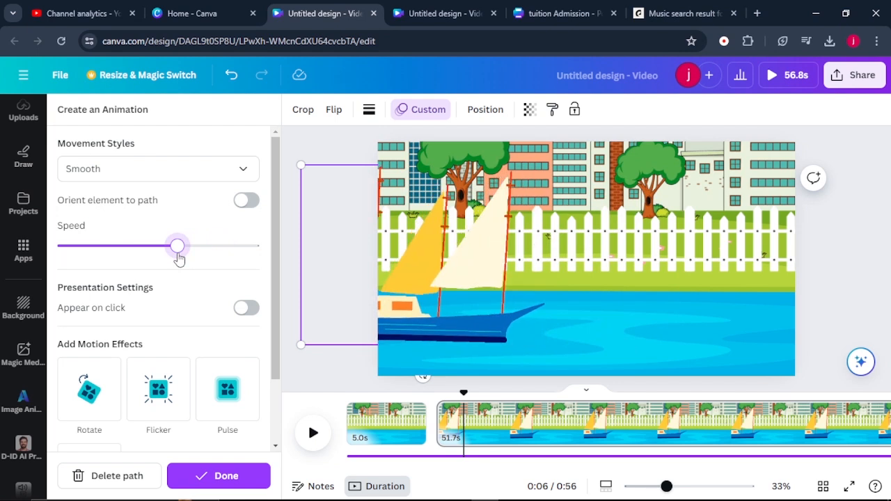
pyautogui.scroll(-2, 139, 257)
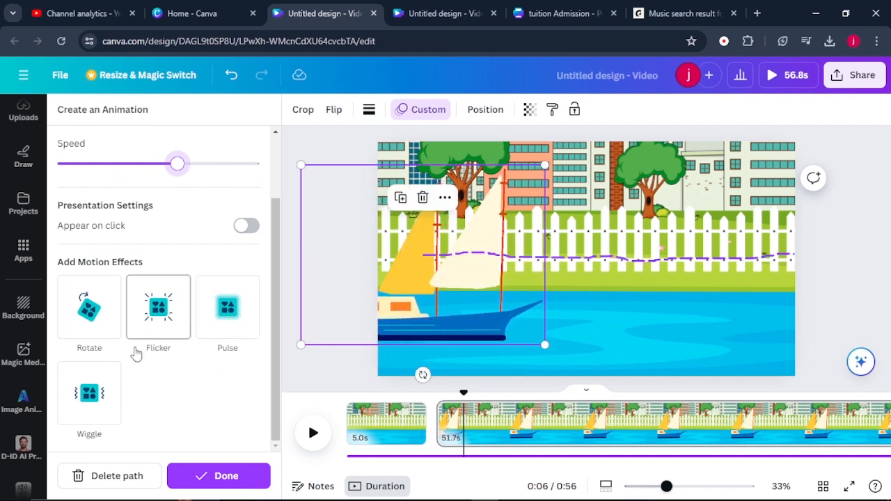
pyautogui.click(226, 476)
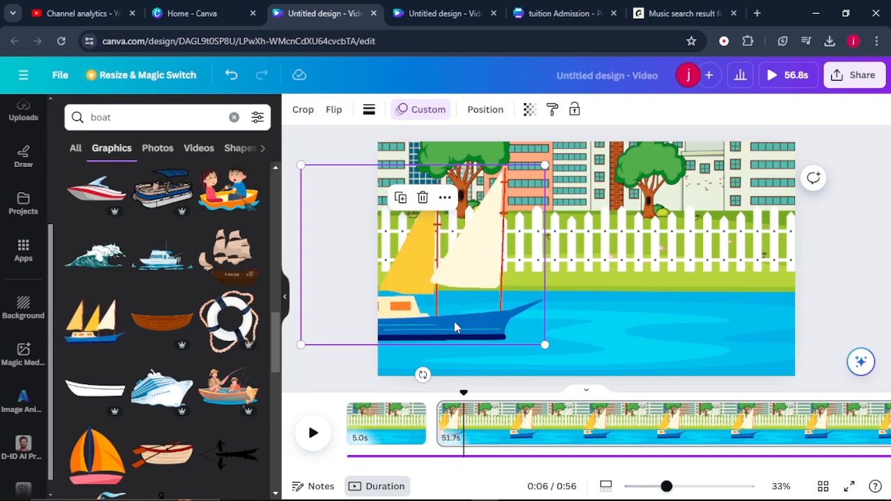
# Play the second page's narration and split that page after 16.2 s
pyautogui.click(442, 418)
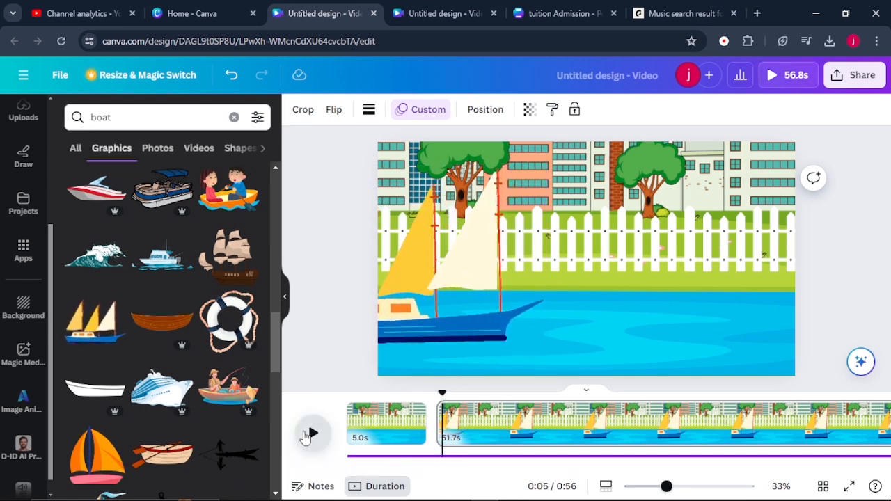
pyautogui.click(310, 434)
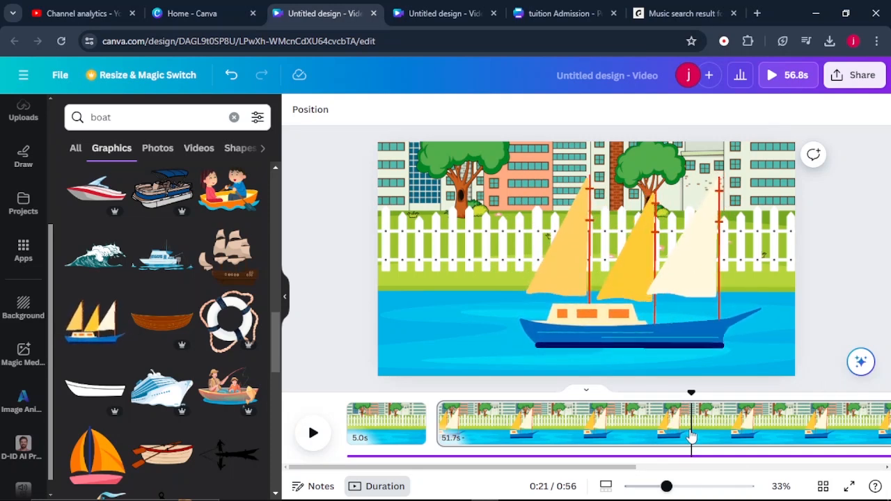
pyautogui.press('s')
# Delete the sailboat from the third page
pyautogui.click(771, 433)
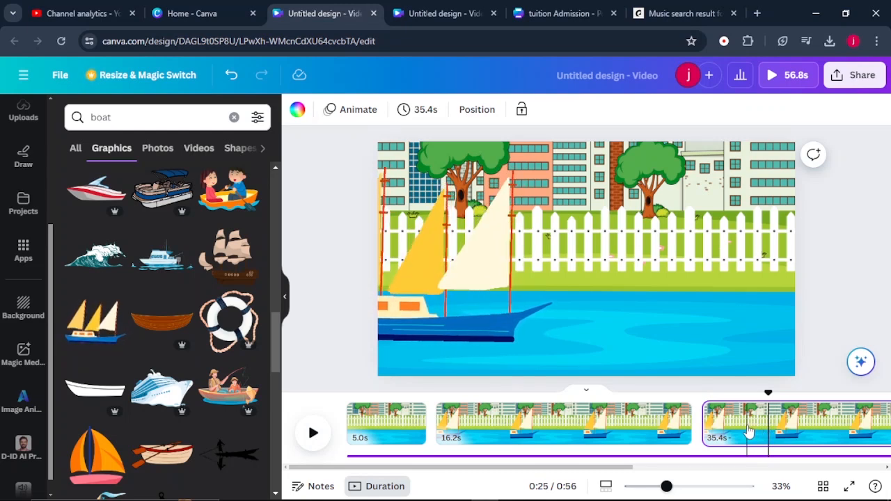
pyautogui.click(748, 432)
pyautogui.click(486, 312)
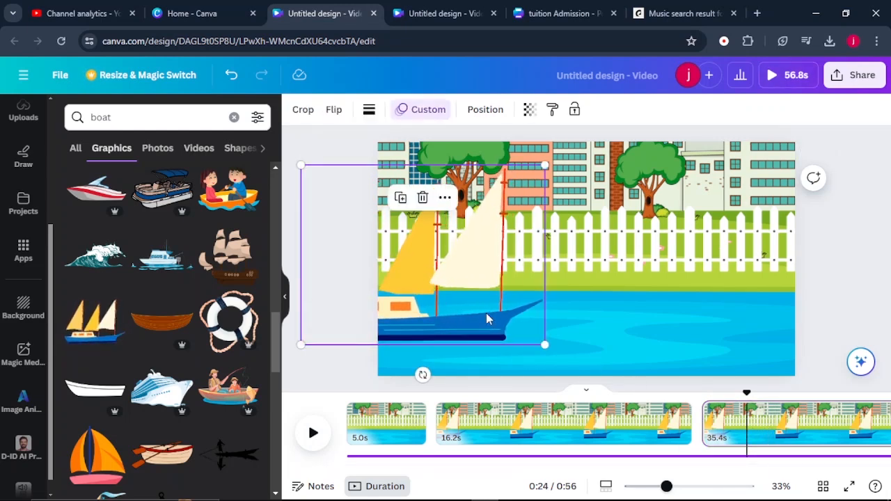
pyautogui.press('Delete')
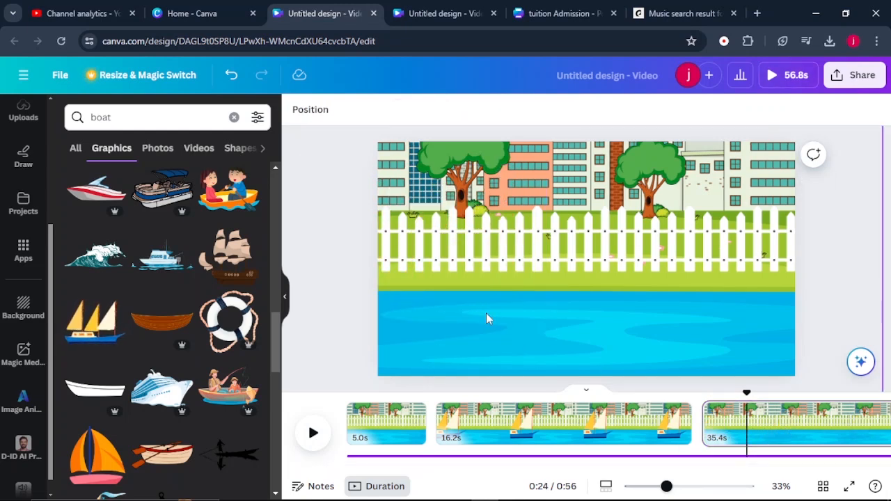
# Search graphics for "ship" and add the blue and red steamship to the third page
pyautogui.click(114, 120)
pyautogui.press('BackSpace')
pyautogui.press('BackSpace')
pyautogui.press('BackSpace')
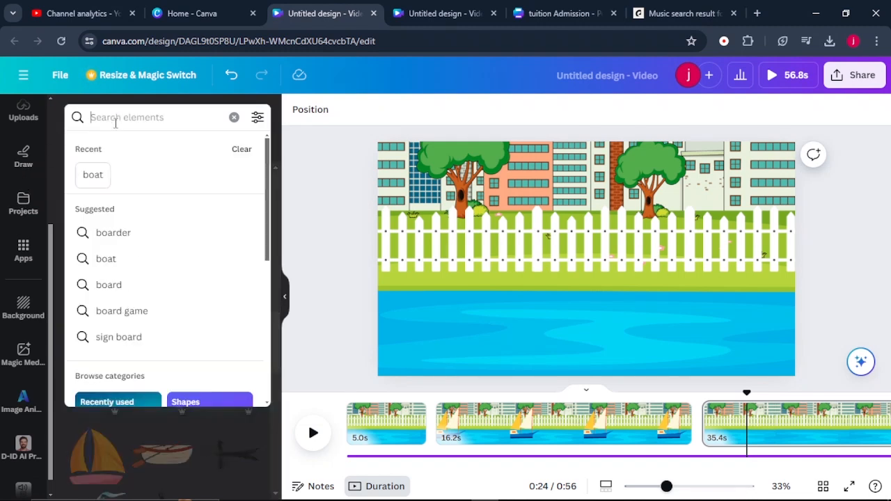
pyautogui.write('ship')
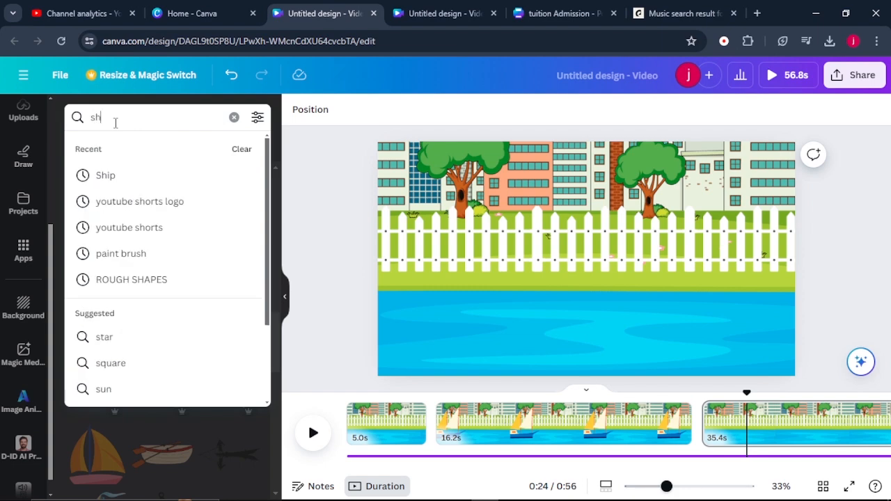
pyautogui.press('Return')
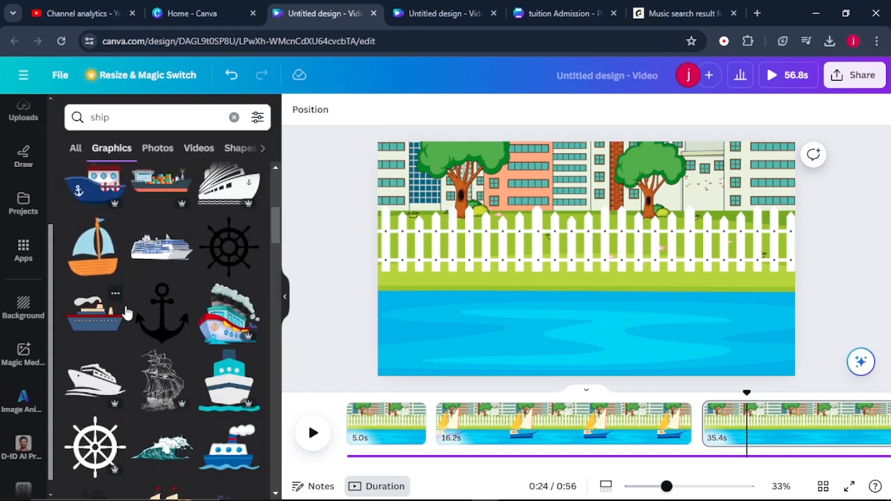
pyautogui.click(103, 327)
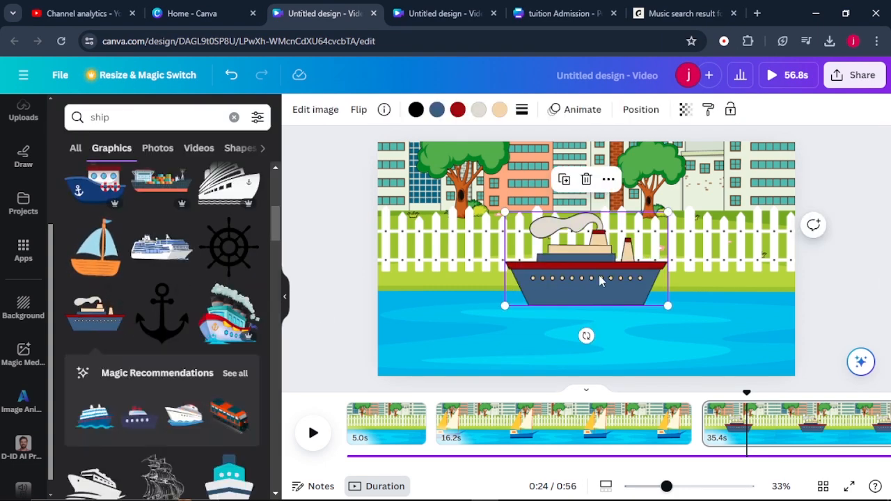
# Enlarge the steamship and place it on the water, partly beyond the page's left edge
pyautogui.moveTo(603, 281); pyautogui.dragTo(463, 326)
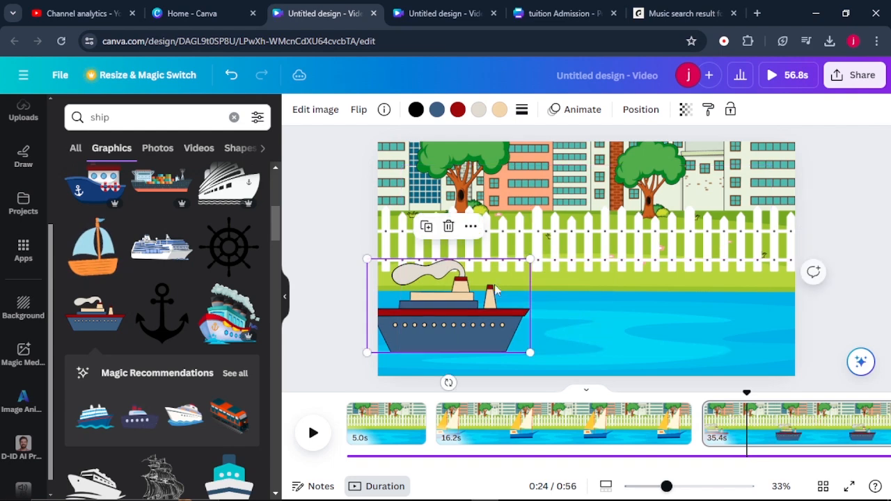
pyautogui.moveTo(530, 258); pyautogui.dragTo(619, 212)
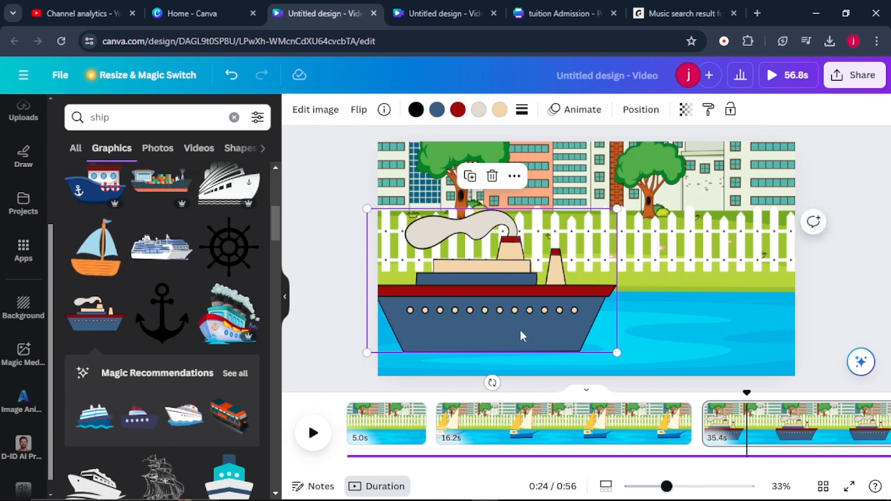
pyautogui.moveTo(513, 332); pyautogui.dragTo(444, 347)
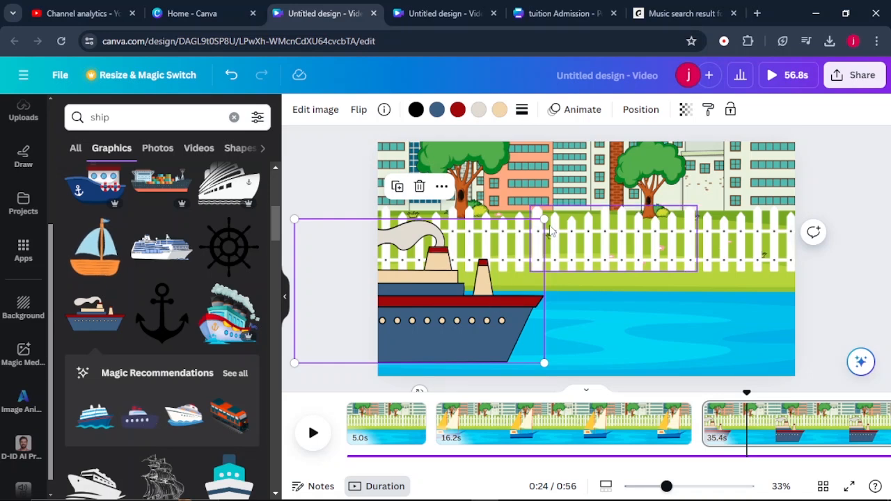
# Create a custom animation path carrying the steamship rightward across the river and off the page
pyautogui.click(572, 111)
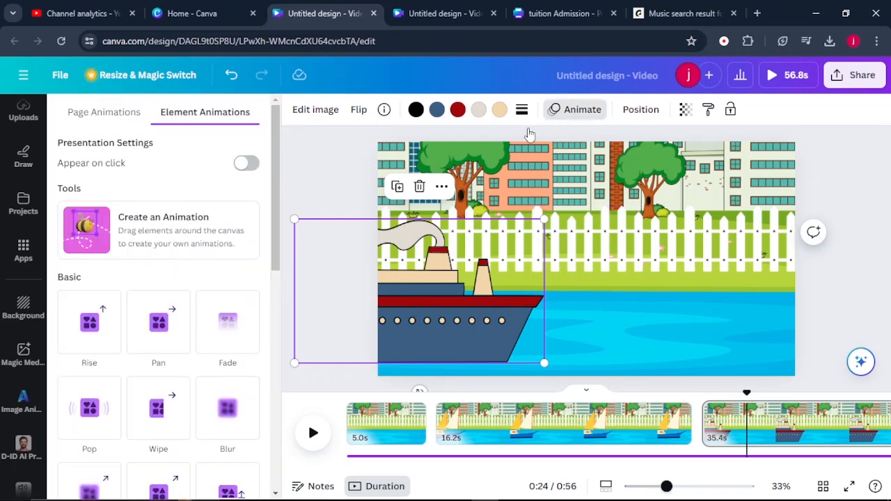
pyautogui.click(186, 240)
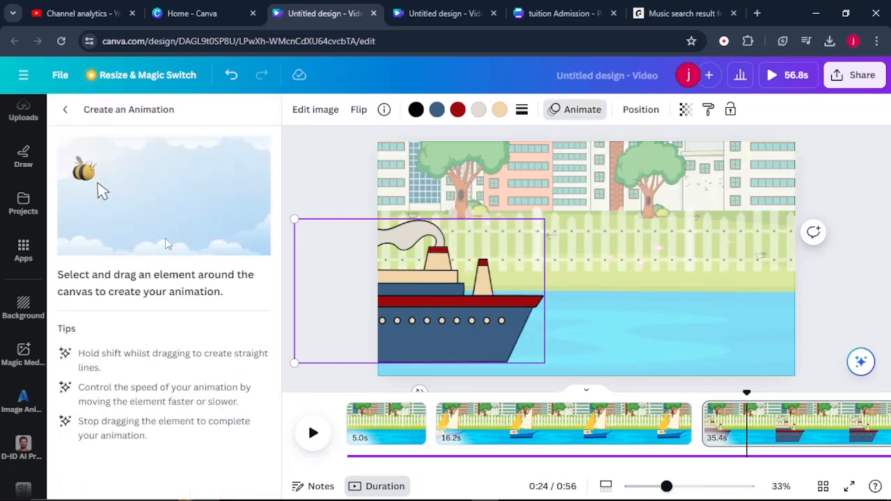
pyautogui.moveTo(407, 328); pyautogui.dragTo(870, 326)
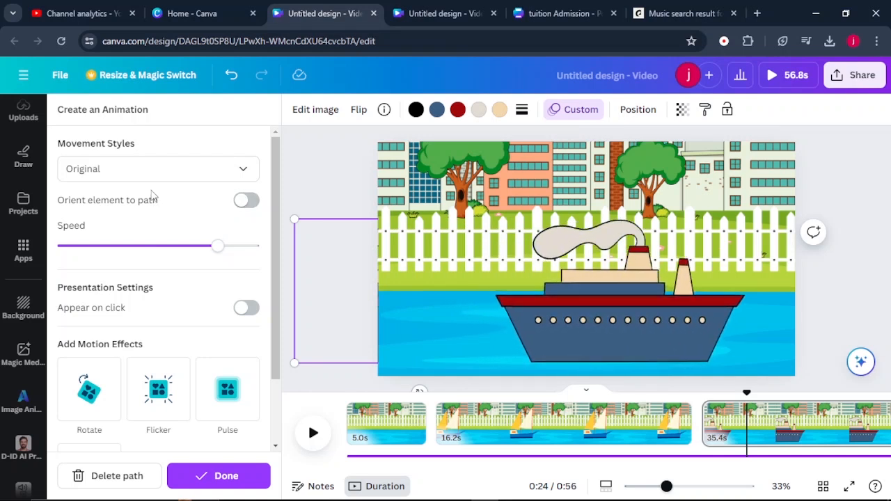
# Set the steamship's movement style to Steady and slightly lower its animation speed
pyautogui.click(137, 173)
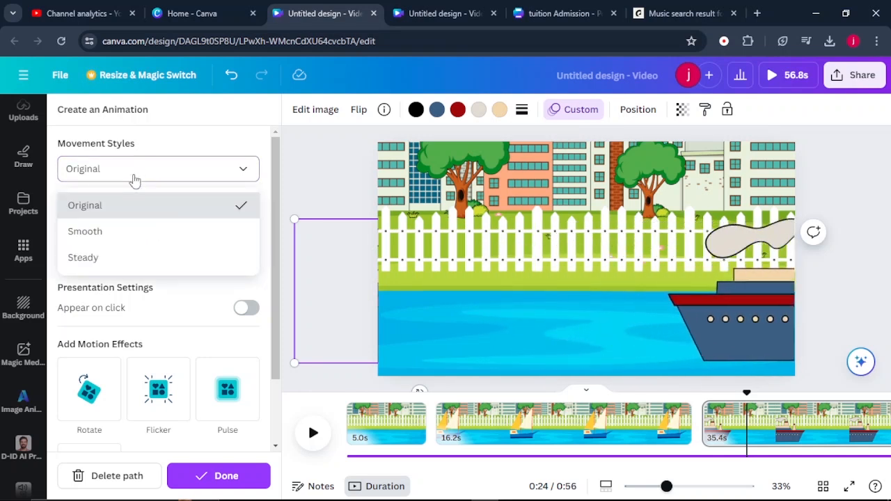
pyautogui.click(125, 259)
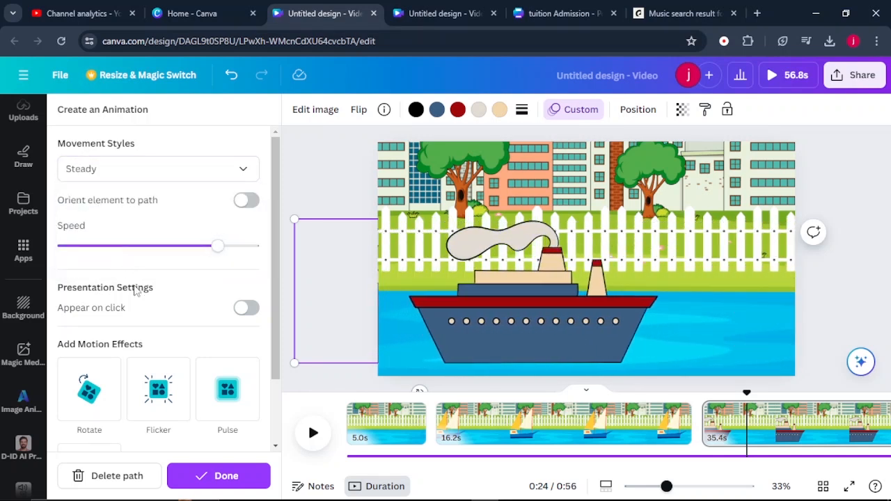
pyautogui.scroll(-1, 174, 230)
pyautogui.moveTo(218, 181); pyautogui.dragTo(195, 182)
pyautogui.scroll(-1, 191, 193)
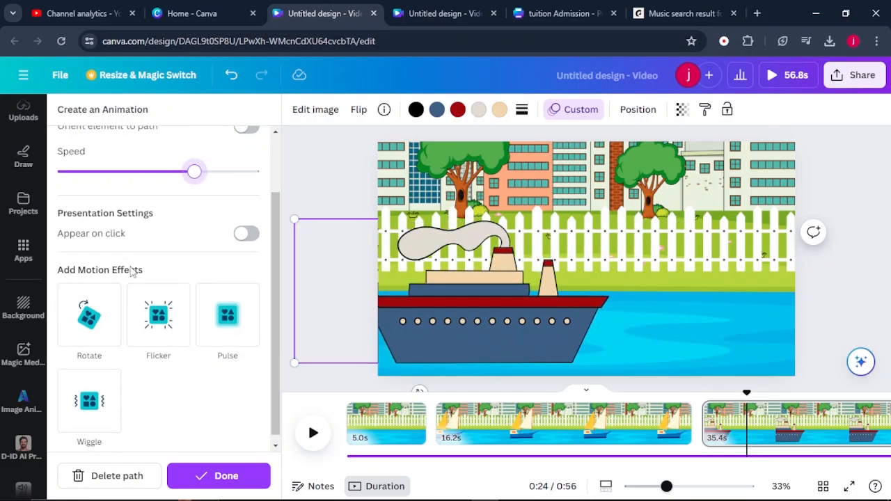
# Play the third page from its start and split it at about 0:39, once the steamship has left the scene
pyautogui.moveTo(746, 391); pyautogui.dragTo(708, 394)
pyautogui.press('space')
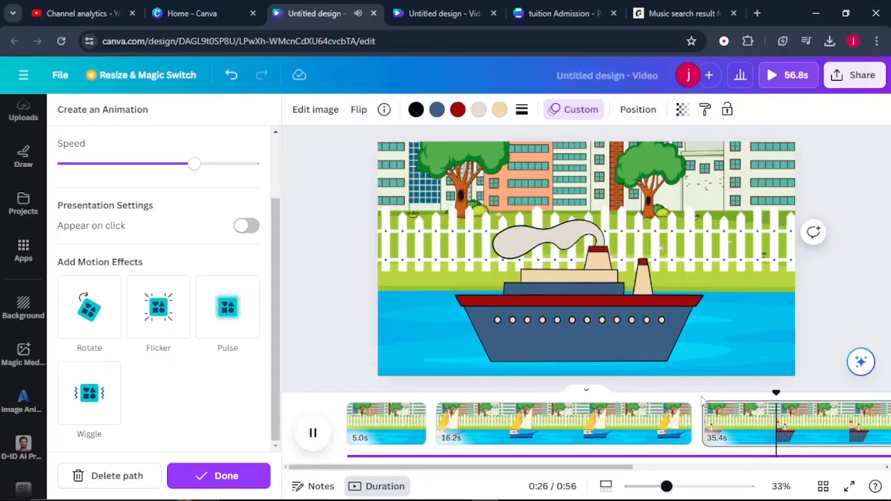
pyautogui.rightClick(730, 433)
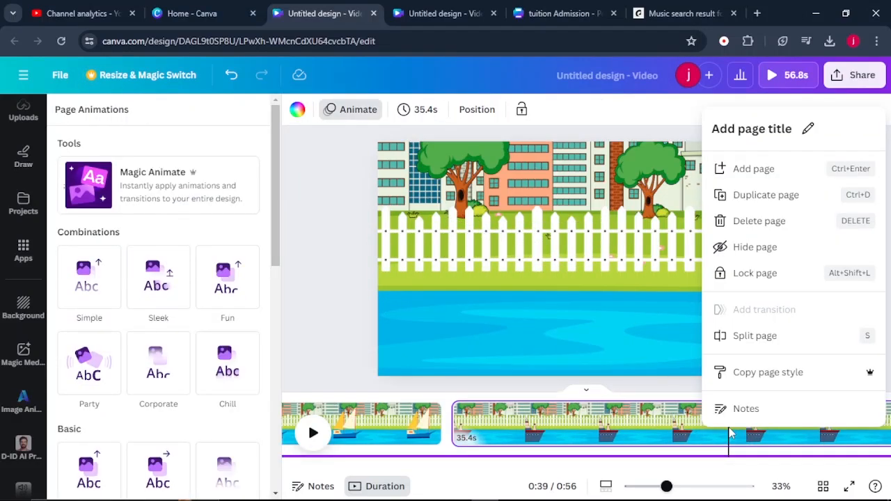
pyautogui.click(766, 335)
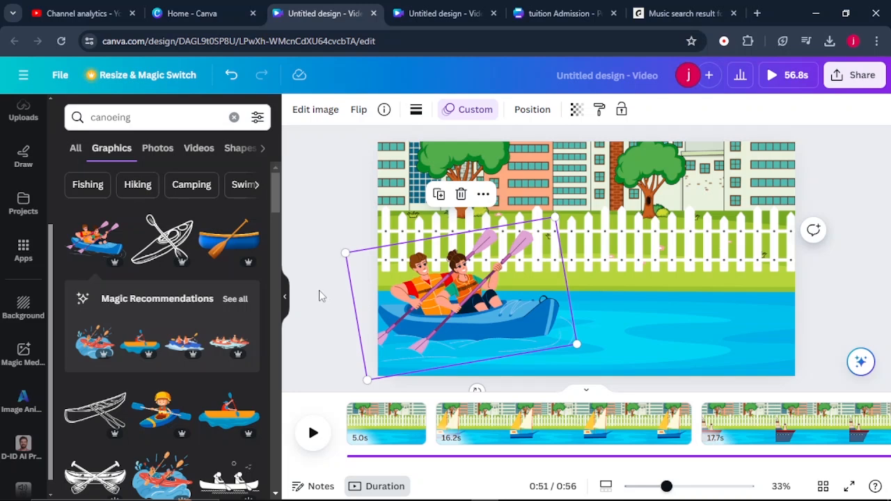
pyautogui.scroll(-2, 330, 298)
pyautogui.hscroll(3, 401, 418)
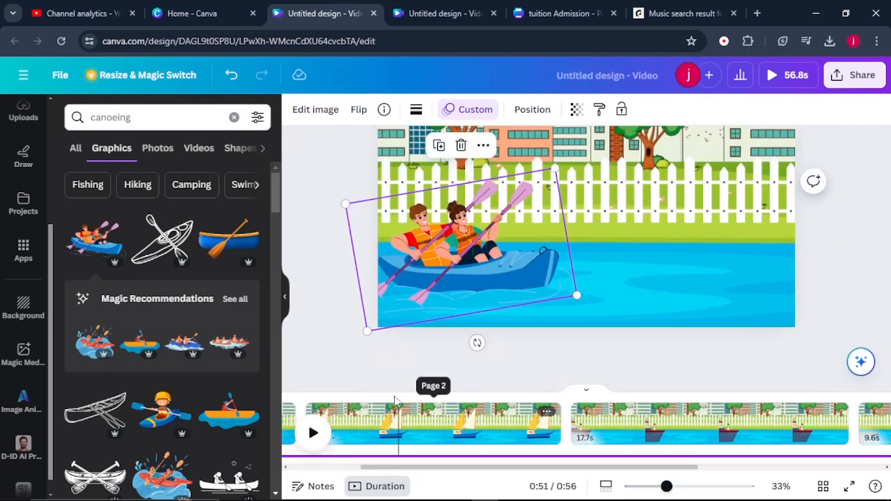
pyautogui.scroll(2, 352, 359)
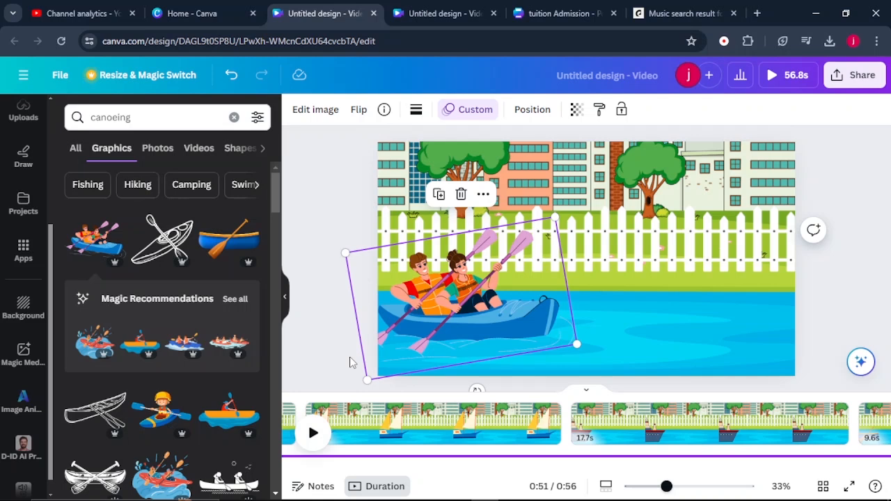
# Switch to Epidemic Sound and look through the "cartoon learning" music results for a background track
pyautogui.click(672, 13)
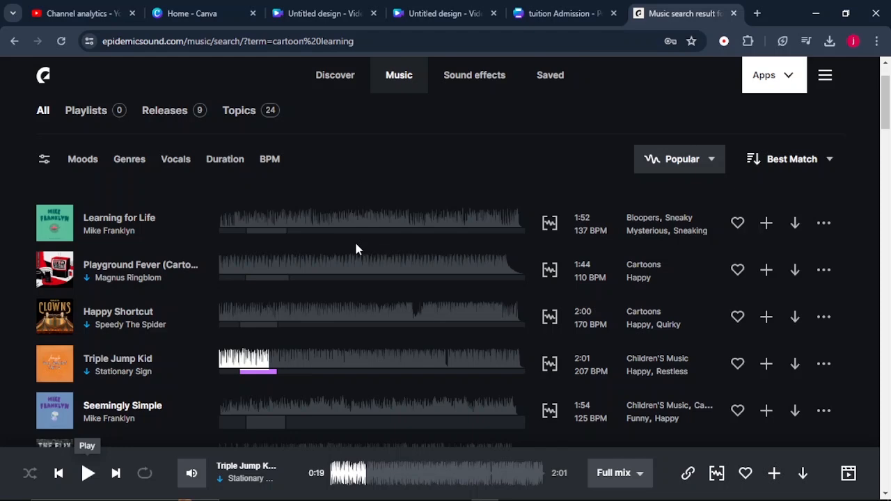
pyautogui.scroll(-4, 355, 248)
pyautogui.scroll(5, 355, 249)
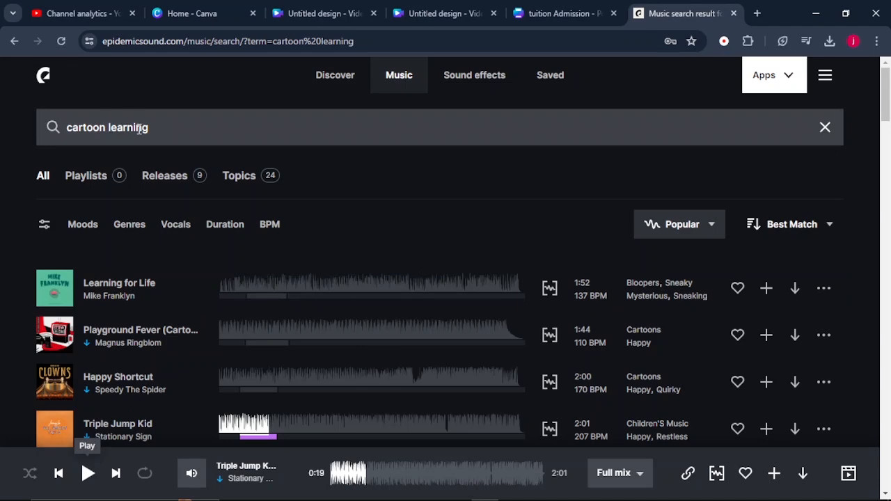
pyautogui.scroll(-2, 119, 290)
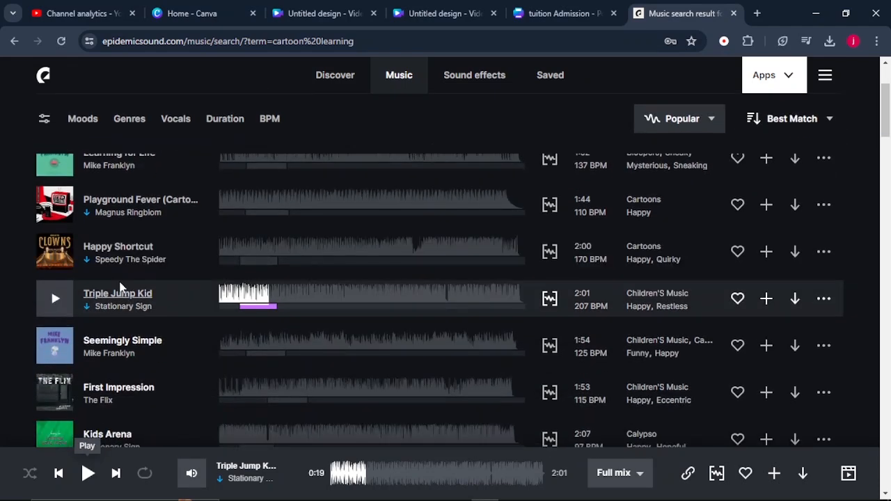
pyautogui.scroll(-2, 106, 251)
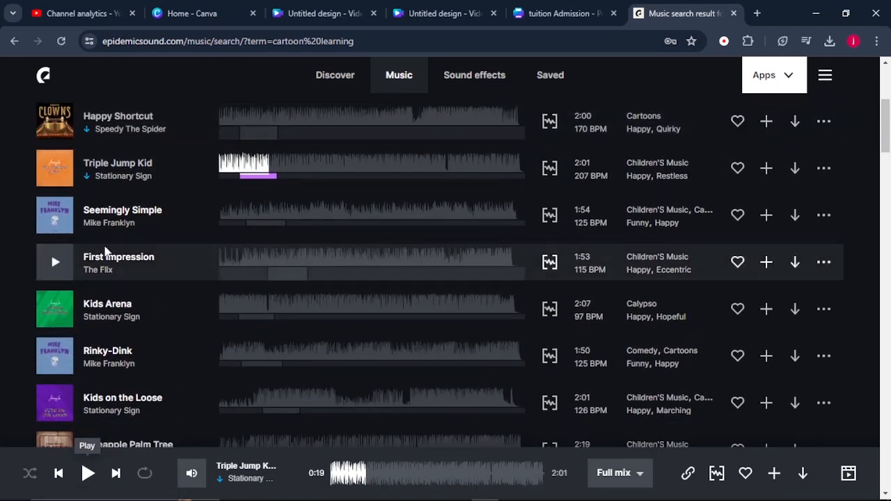
pyautogui.scroll(-3, 106, 251)
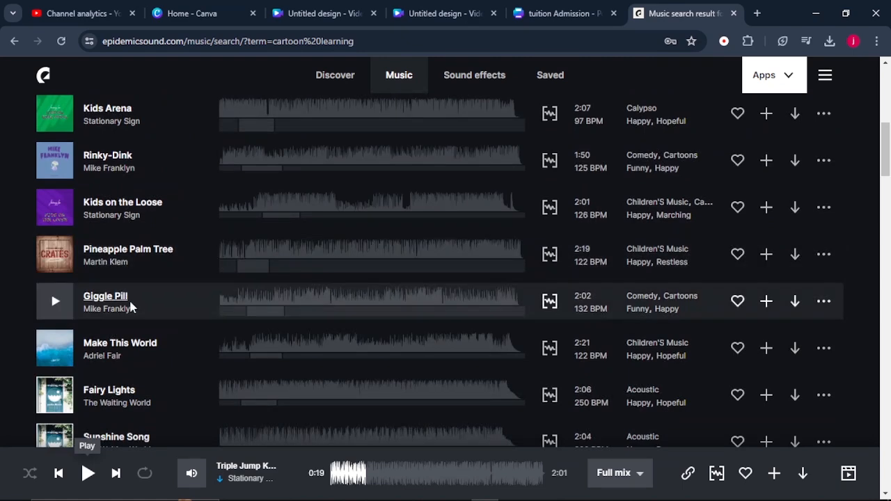
pyautogui.scroll(3, 104, 306)
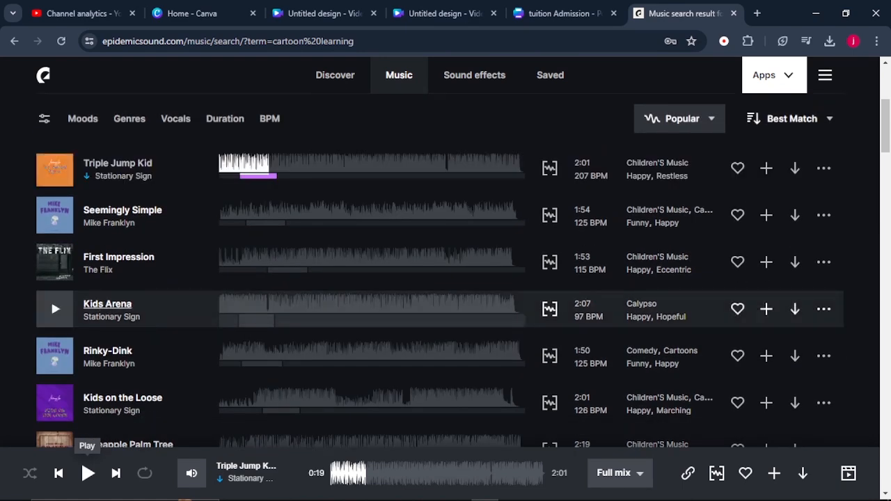
# Switch back to the Canva video and add an uploaded audio file beneath the voiceover, from the start of the timeline
pyautogui.click(385, 493)
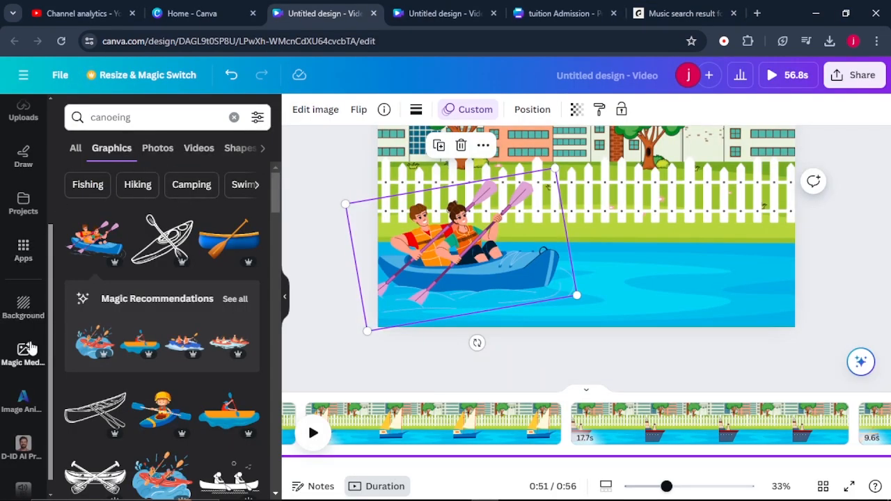
pyautogui.scroll(3, 23, 331)
pyautogui.click(25, 303)
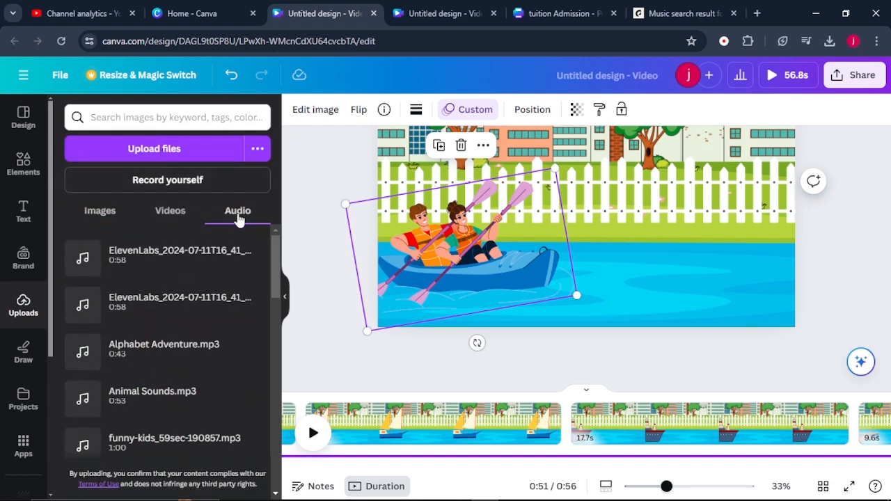
pyautogui.moveTo(117, 300); pyautogui.dragTo(451, 450)
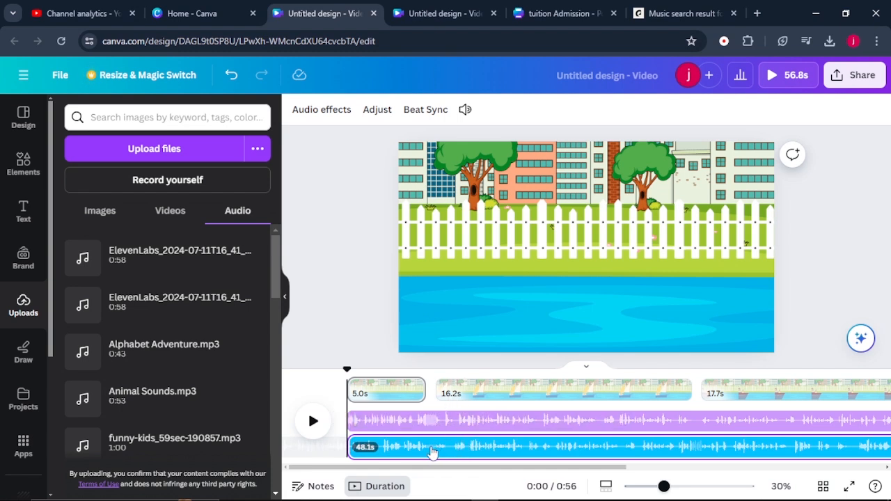
# Lower the volume of the audio track beneath the voiceover to 2
pyautogui.click(432, 453)
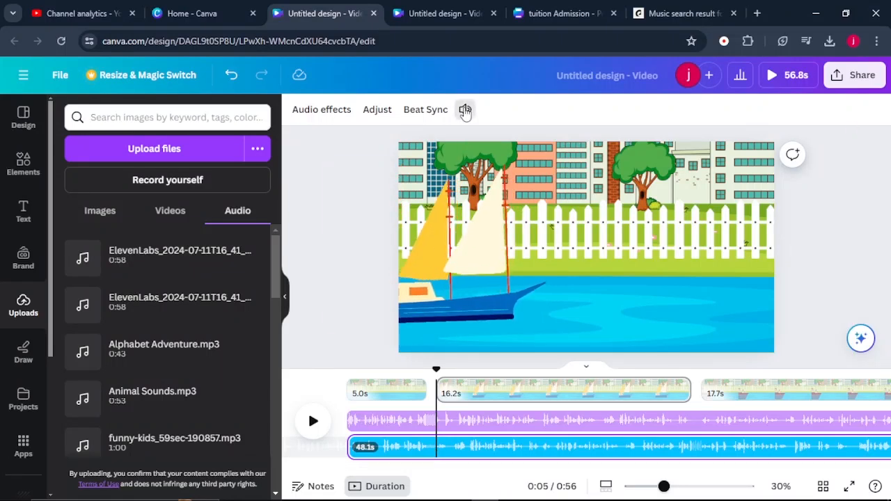
pyautogui.click(465, 109)
pyautogui.moveTo(513, 191); pyautogui.dragTo(473, 190)
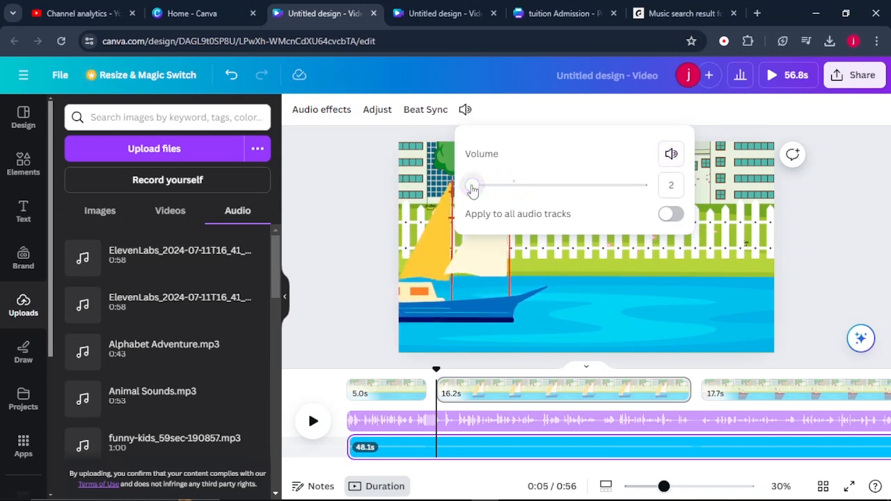